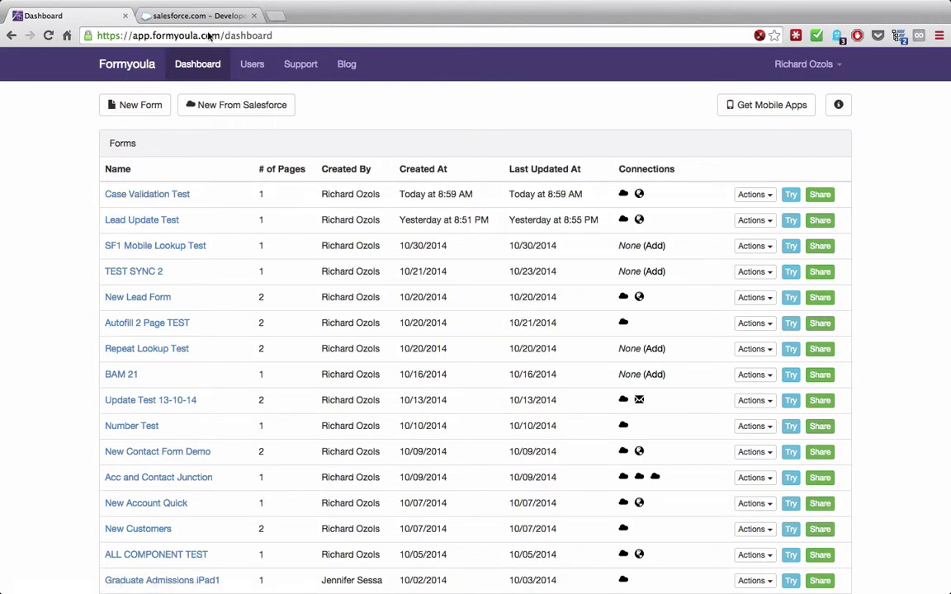
- Create a new blank form and retitle it 'Account with Contacts'
click(132, 113)
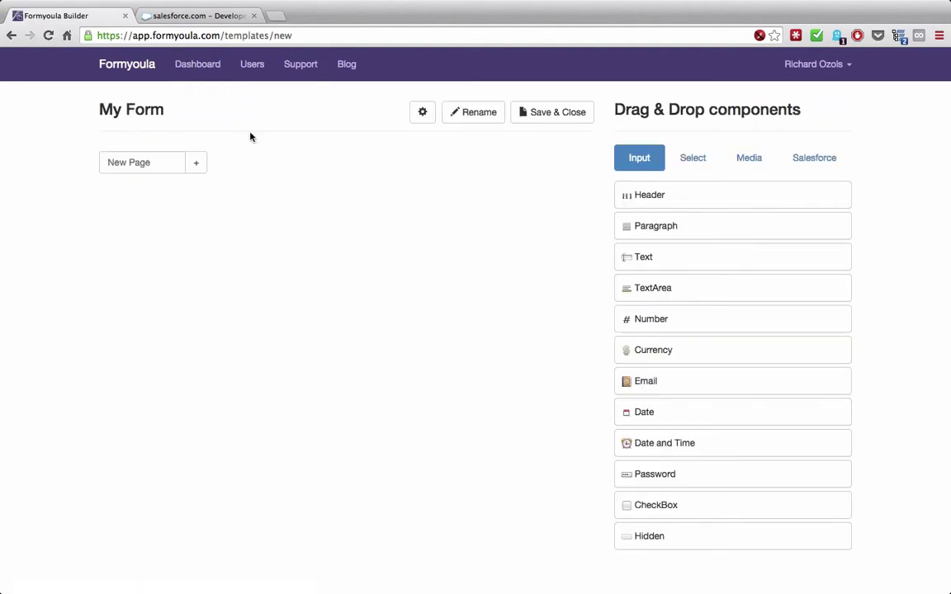
click(472, 115)
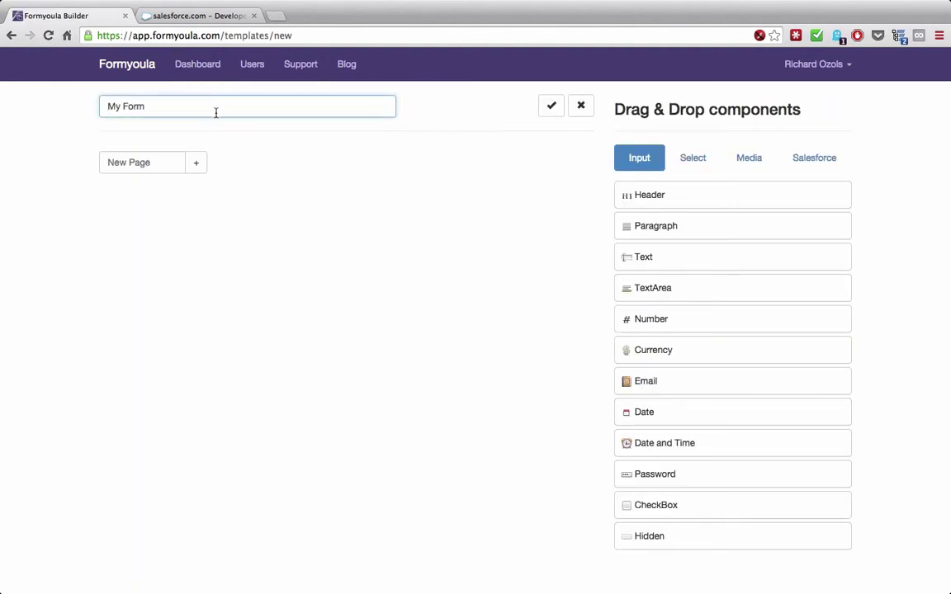
drag(199, 113, 98, 98)
text(Account with Contacts)
- Confirm the title, add a page named 'Details', and place a Text field on it
click(551, 110)
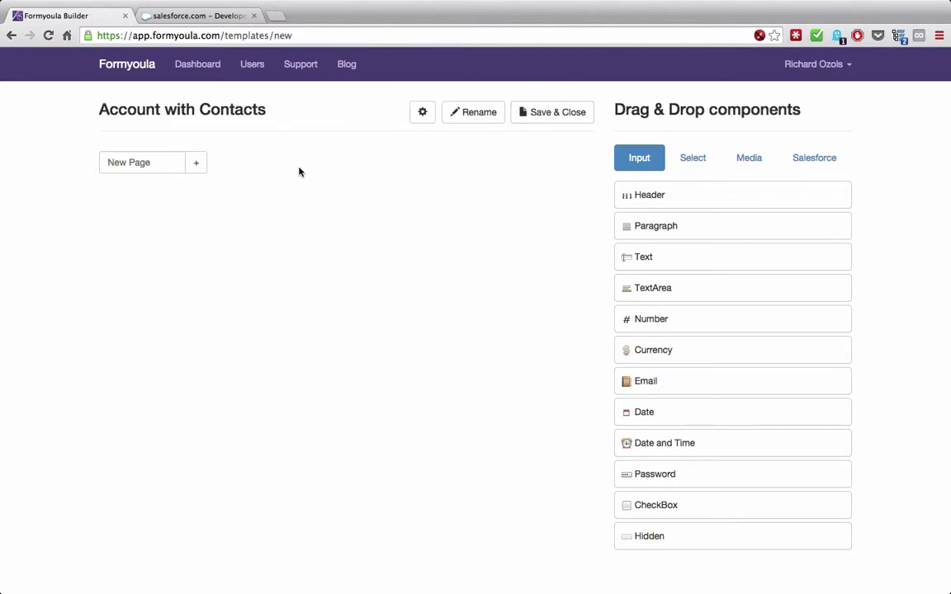
click(137, 162)
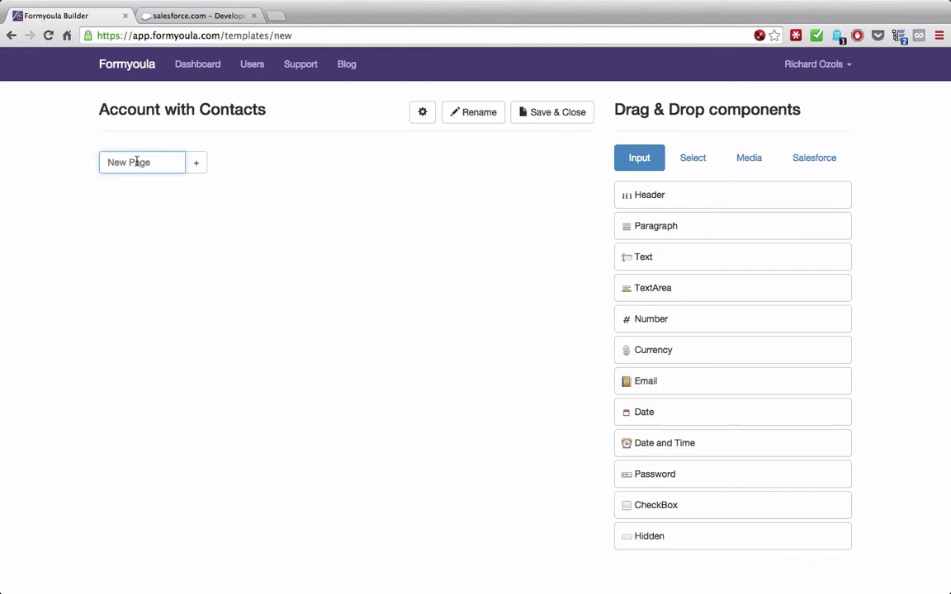
text(Details)
click(197, 169)
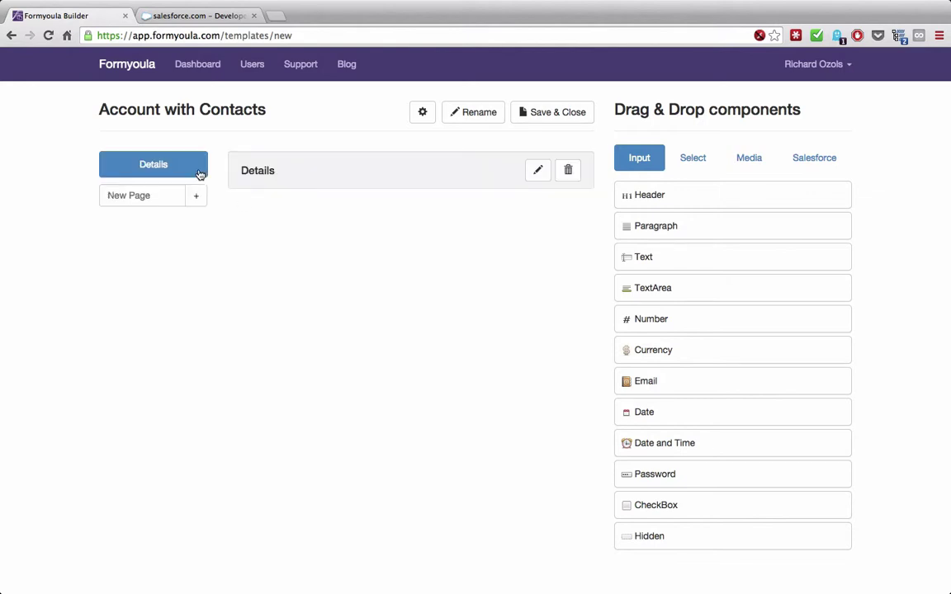
scroll(479, 322, down, 1)
drag(643, 262, 451, 233)
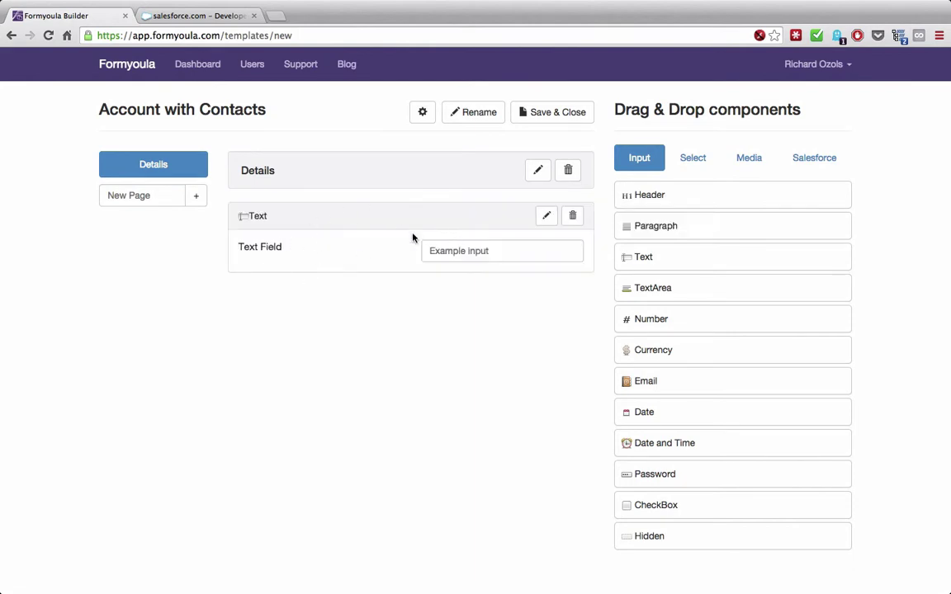
- Relabel the Details text field 'Account Name' and set Required to Yes
click(545, 216)
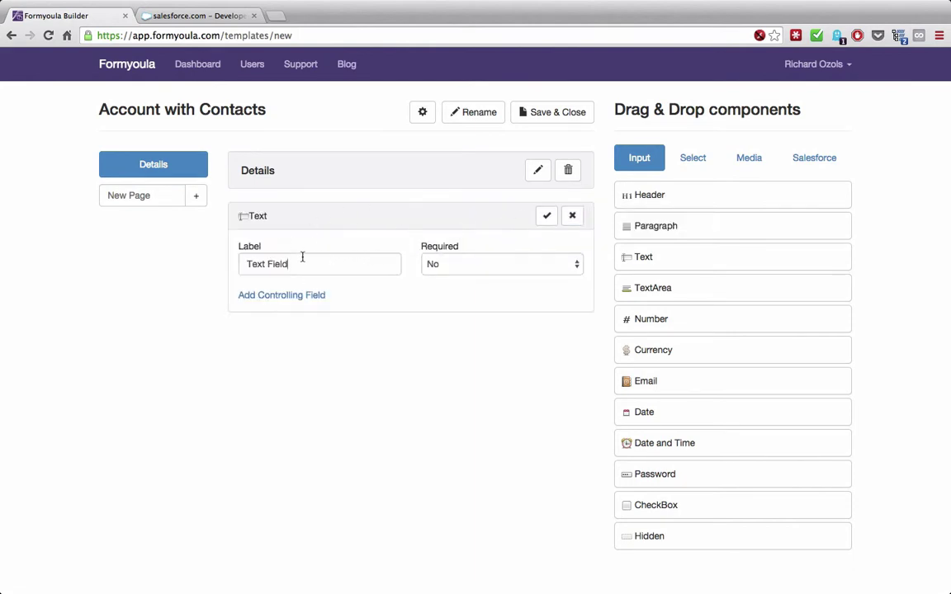
drag(394, 264, 255, 253)
text(Acc)
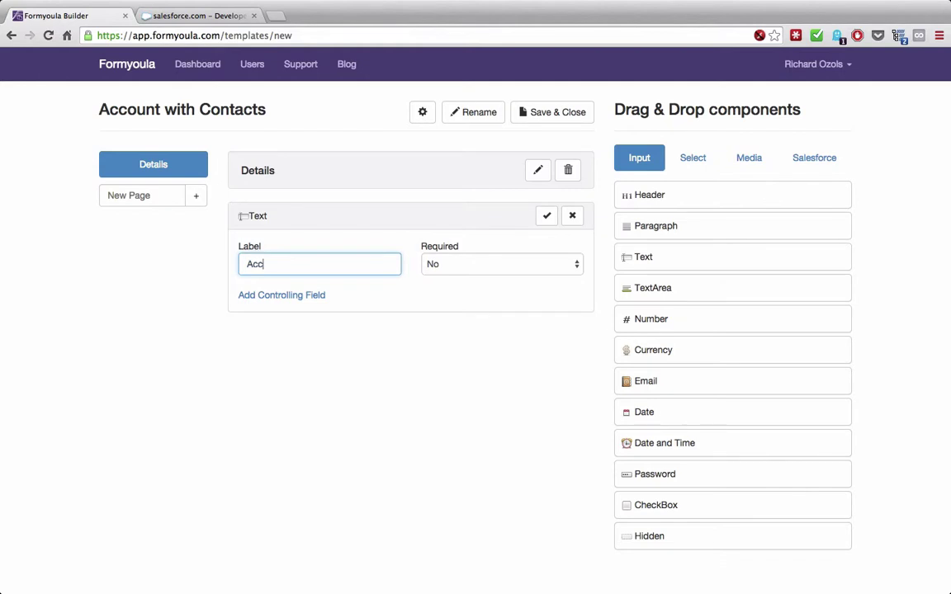
text(ount Name)
click(501, 269)
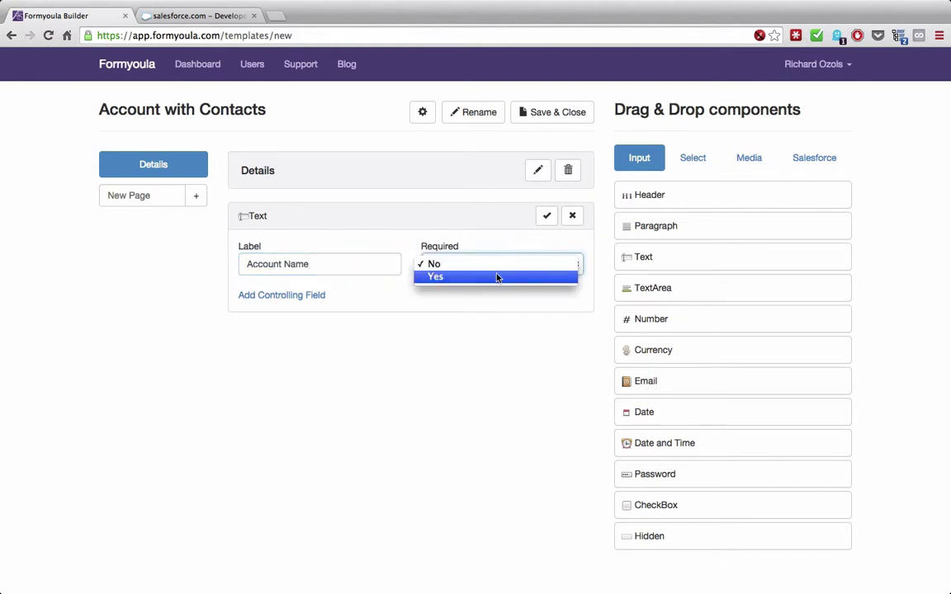
click(494, 278)
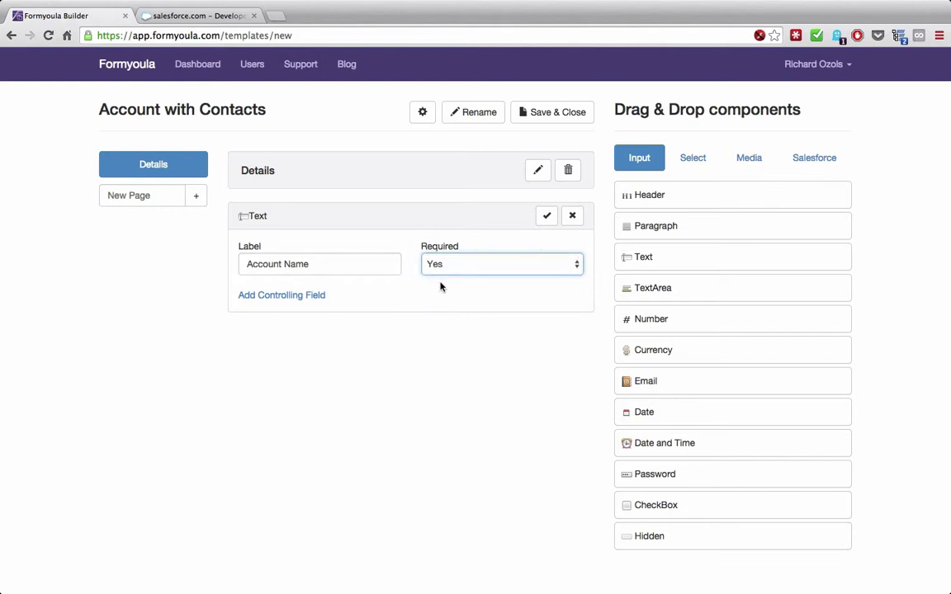
click(545, 219)
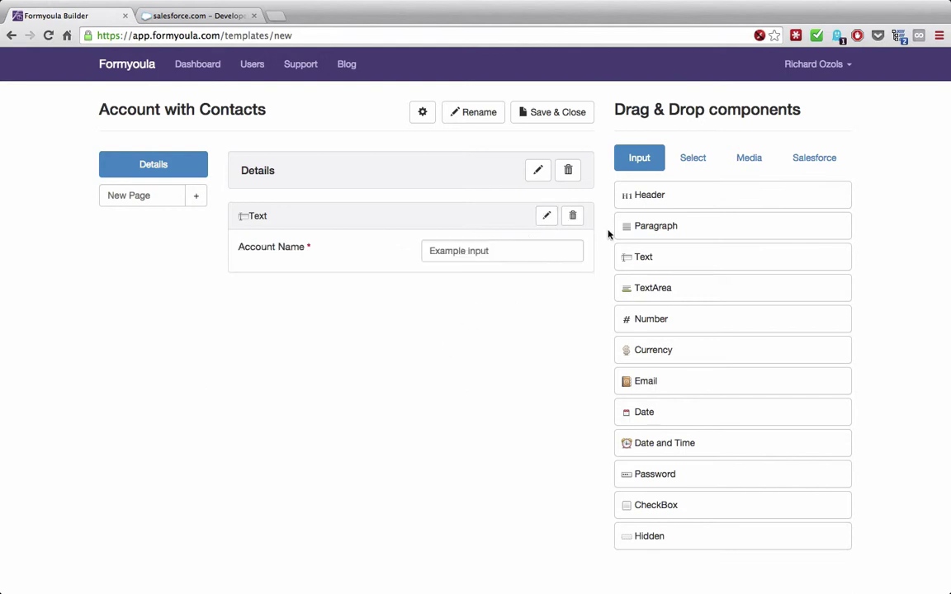
click(691, 157)
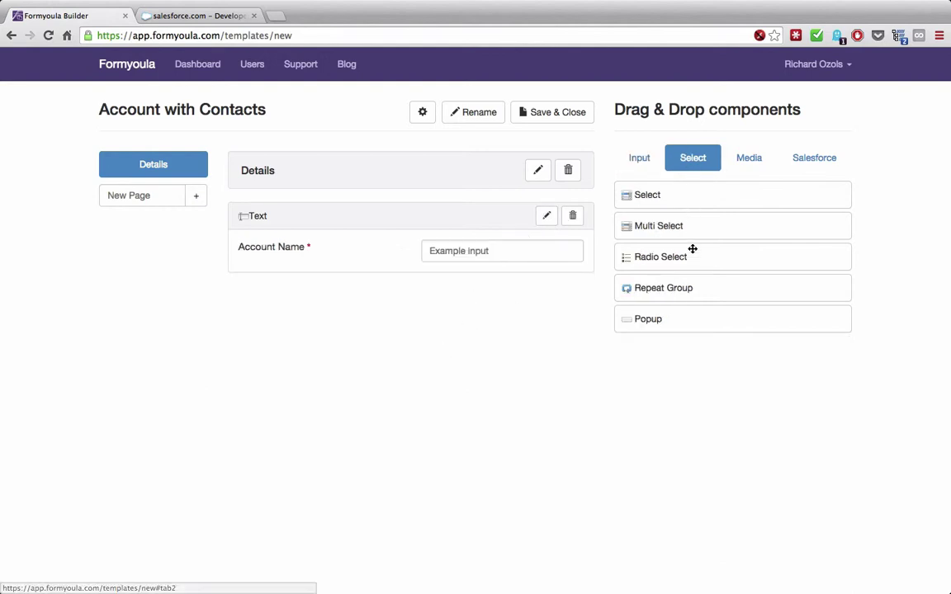
- Place a Repeat Group below Account Name and label it 'Contact'
drag(676, 283, 363, 268)
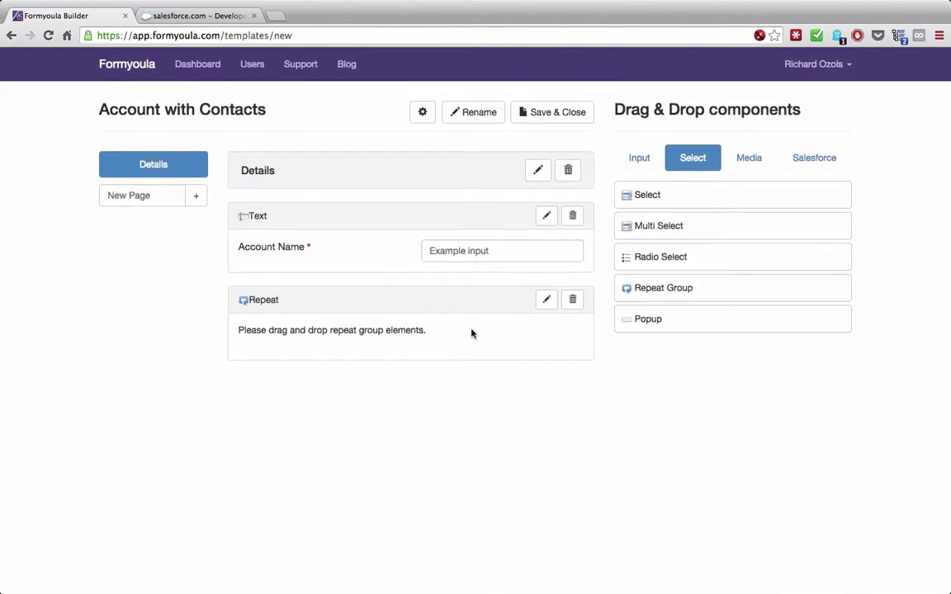
click(546, 301)
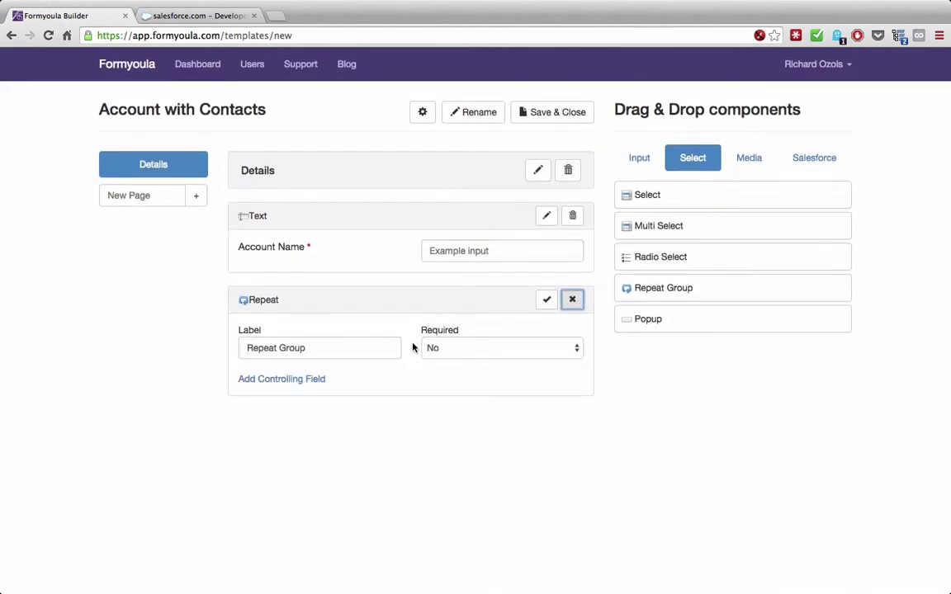
click(335, 348)
drag(334, 348, 219, 347)
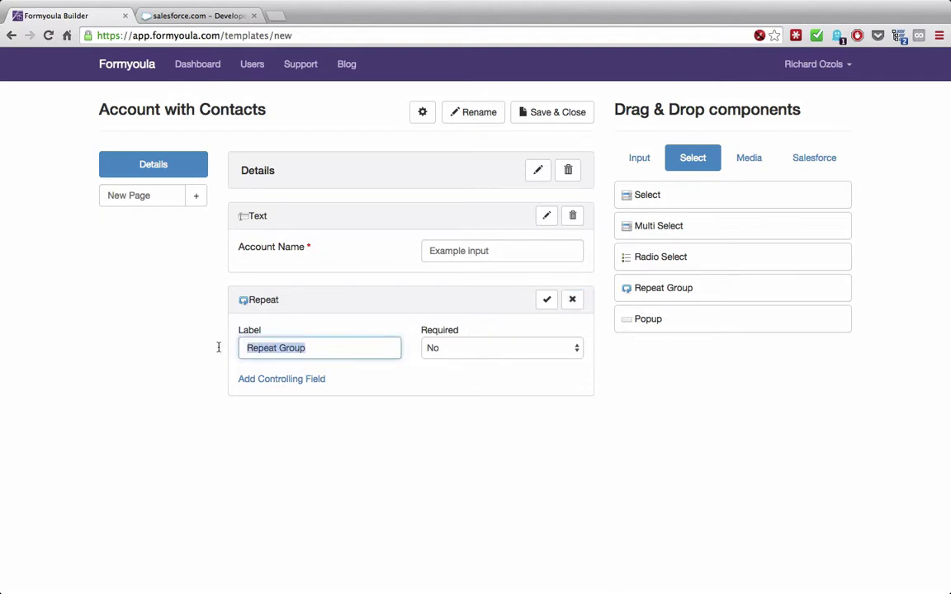
text(Contact)
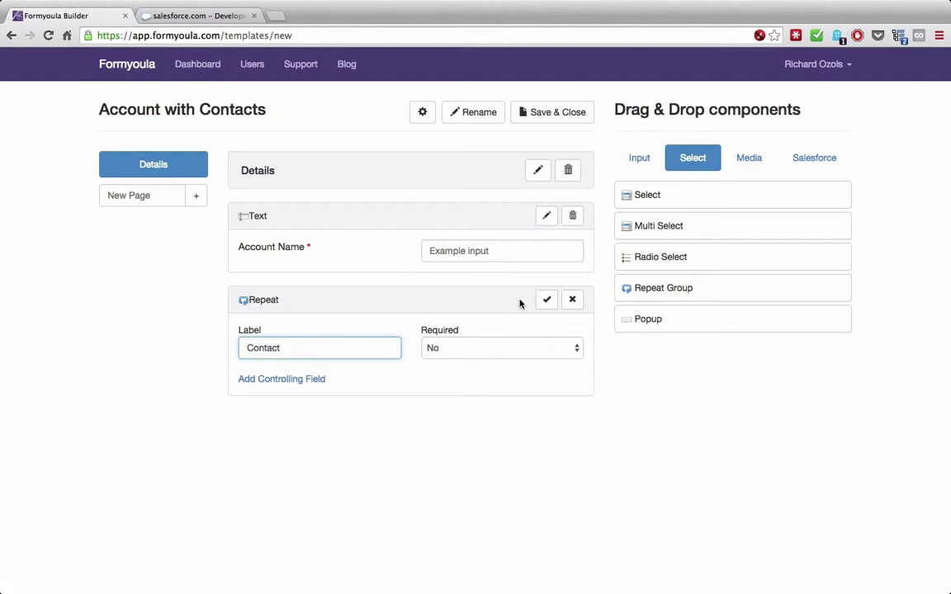
click(547, 300)
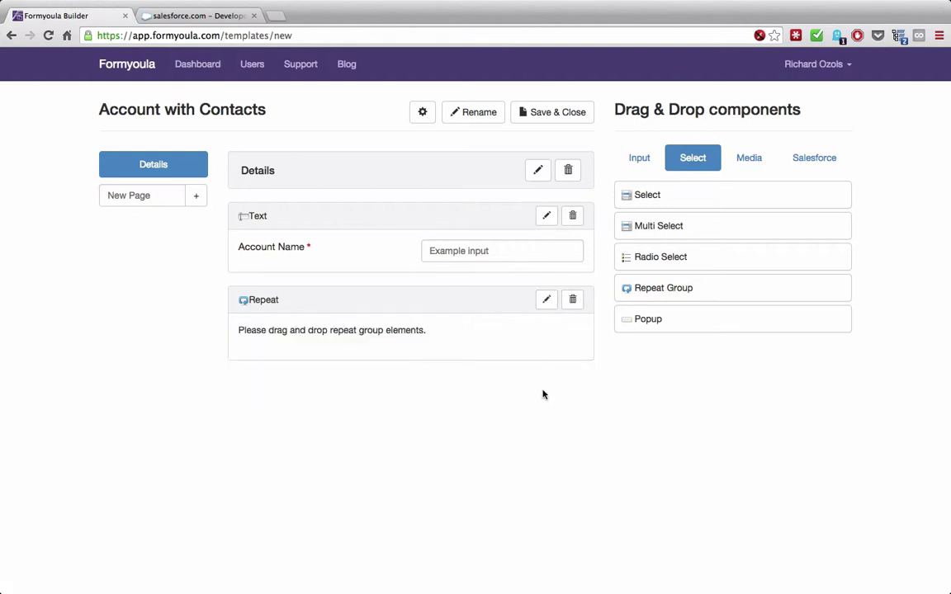
click(637, 159)
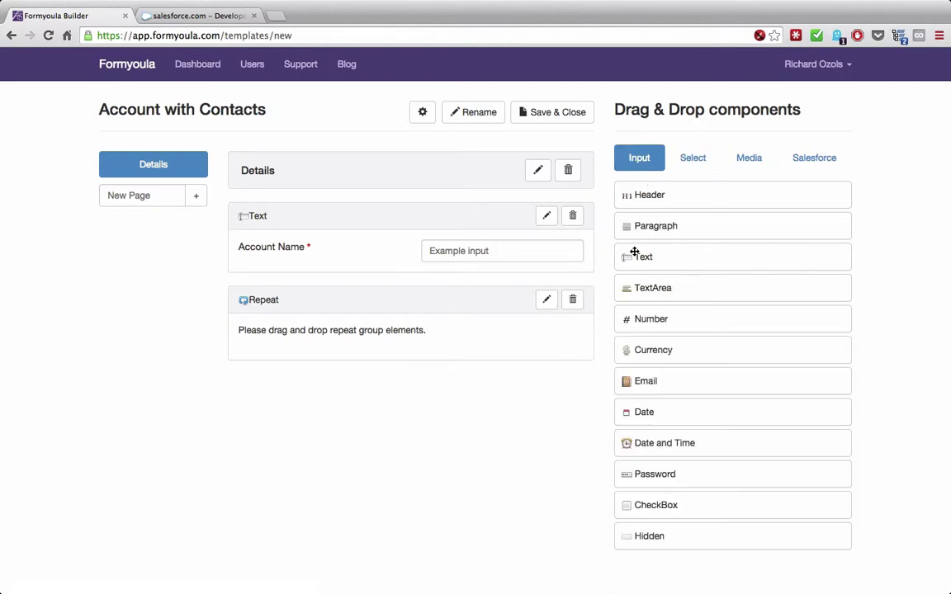
- Add two Text fields and an Email field to the repeat group, labelling the first 'First Name'
drag(648, 259, 448, 394)
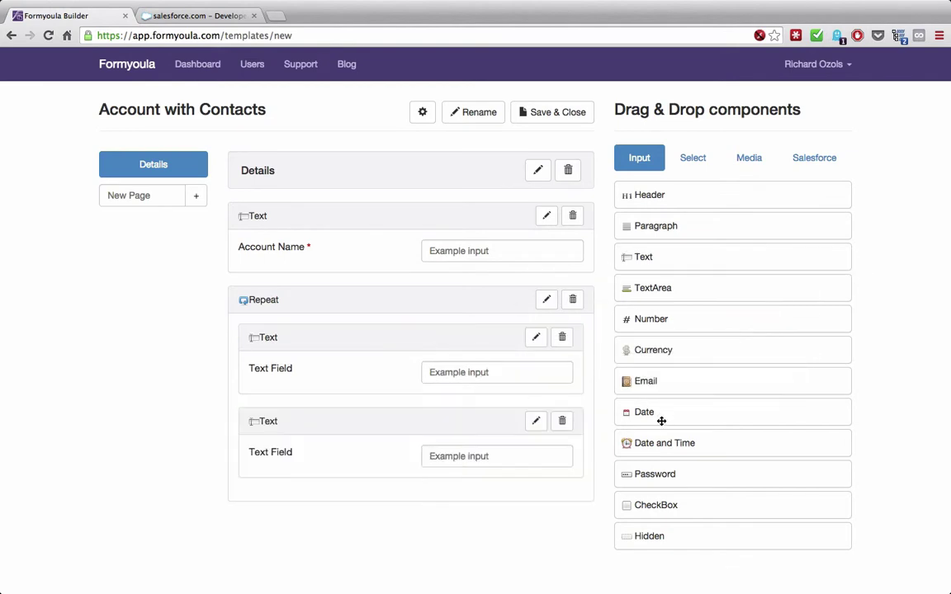
drag(646, 381, 420, 492)
click(535, 337)
scroll(386, 361, down, 1)
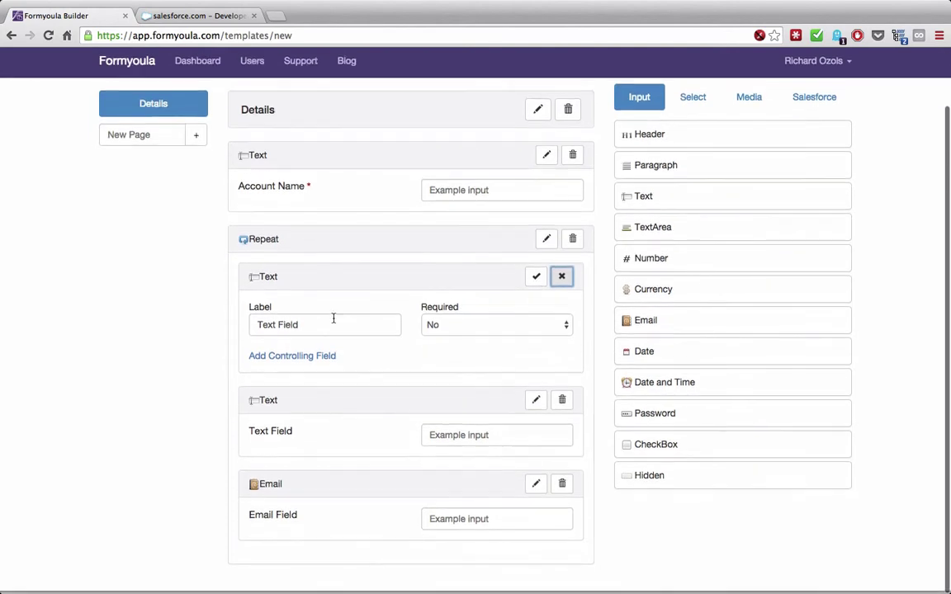
drag(320, 327, 254, 326)
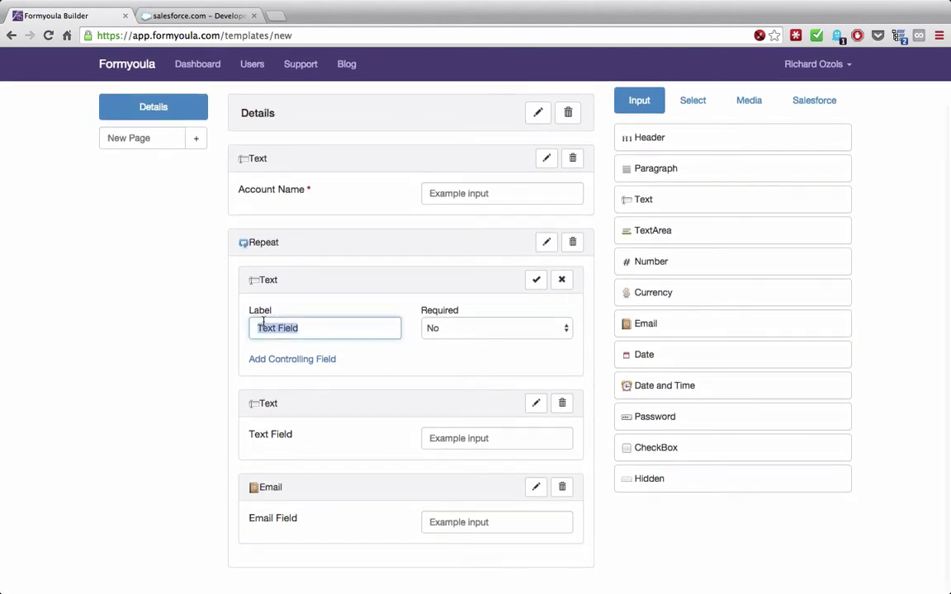
text(First Name)
click(536, 279)
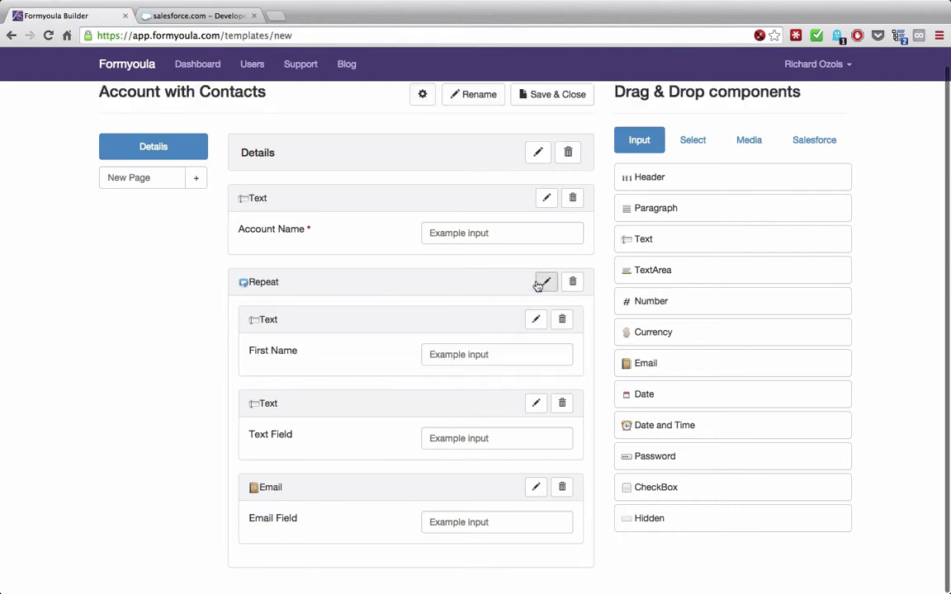
- Label the second text field 'Last Name' and make it required
click(536, 403)
drag(361, 455, 256, 452)
text(Last Name)
click(462, 452)
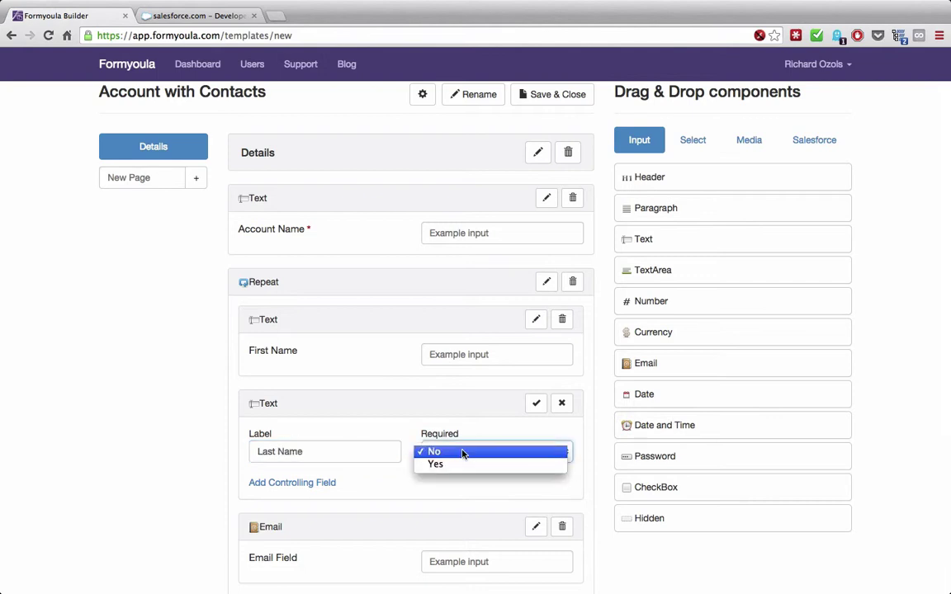
click(462, 468)
scroll(462, 469, down, 1)
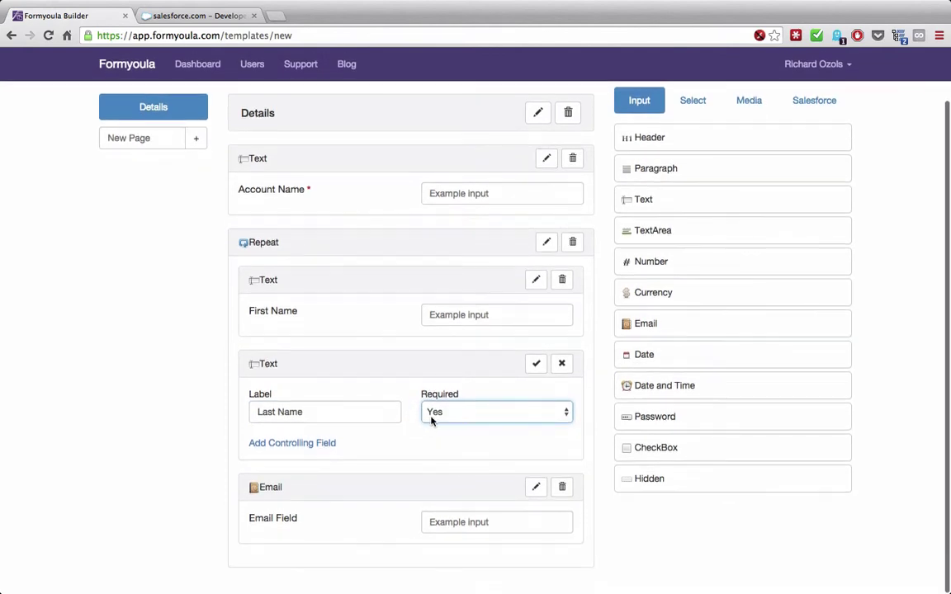
click(531, 366)
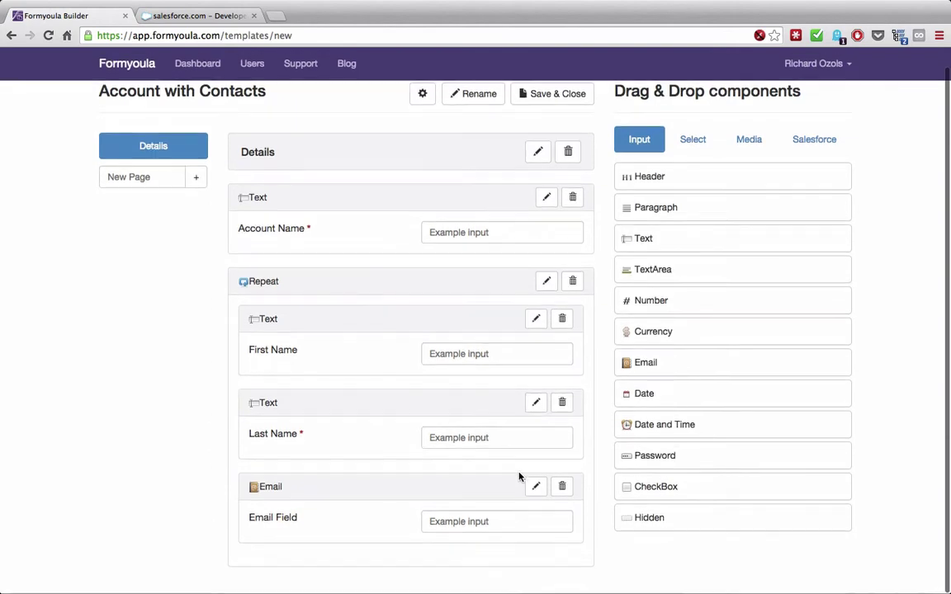
- Shorten the email field's label from 'Email Field' to 'Email'
click(538, 488)
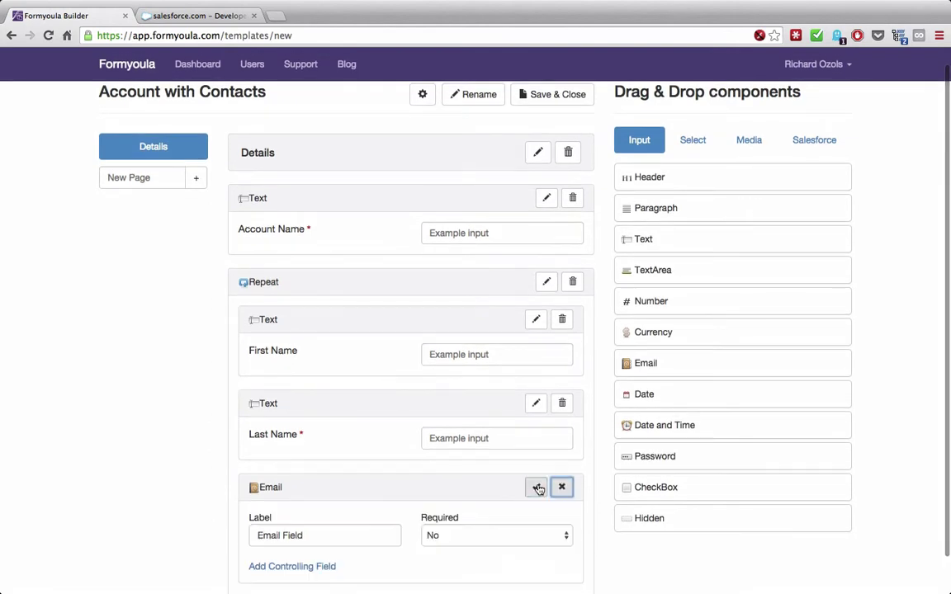
double_click(295, 536)
key(BackSpace)
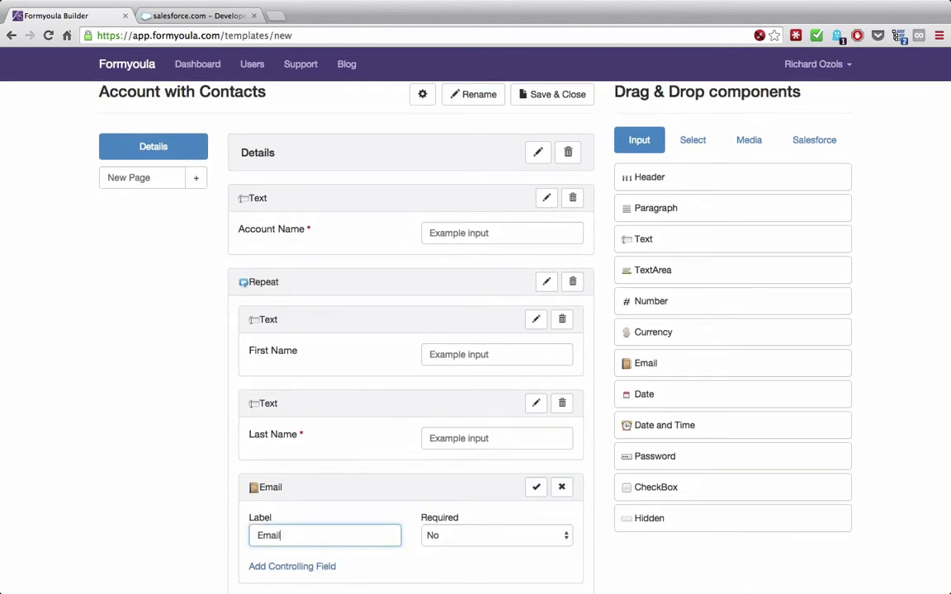
click(540, 493)
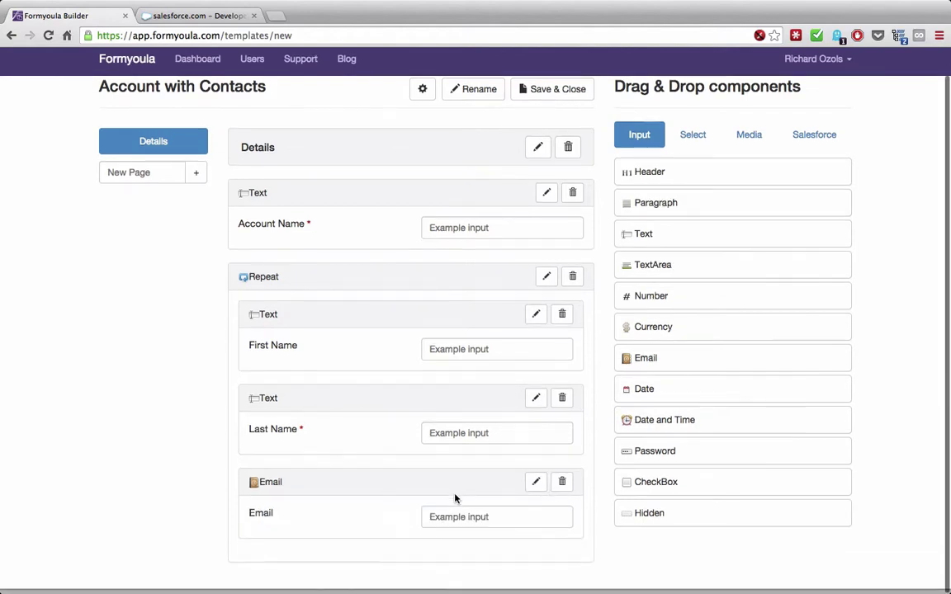
scroll(454, 497, up, 1)
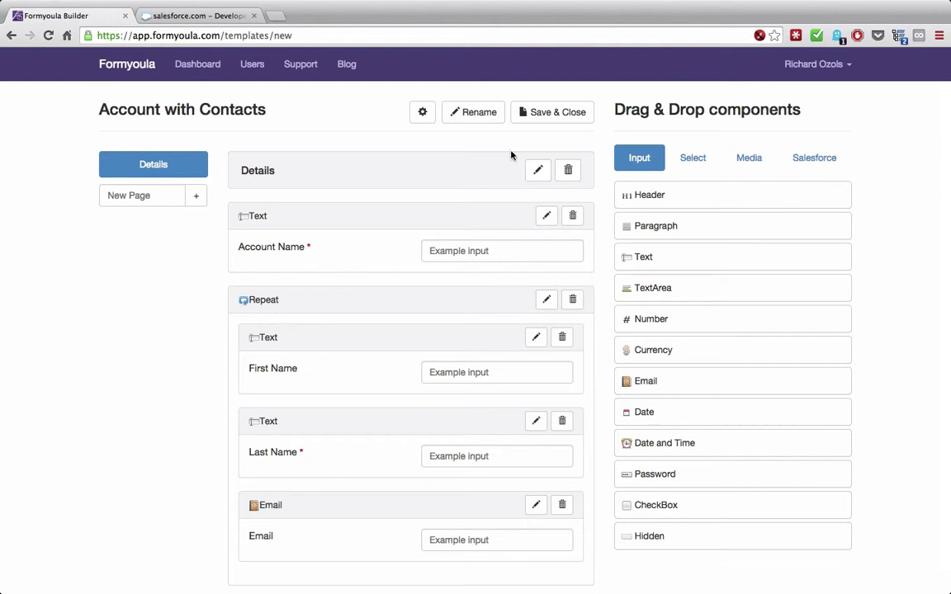
- Save and close the form, then go to its Connections page
click(546, 116)
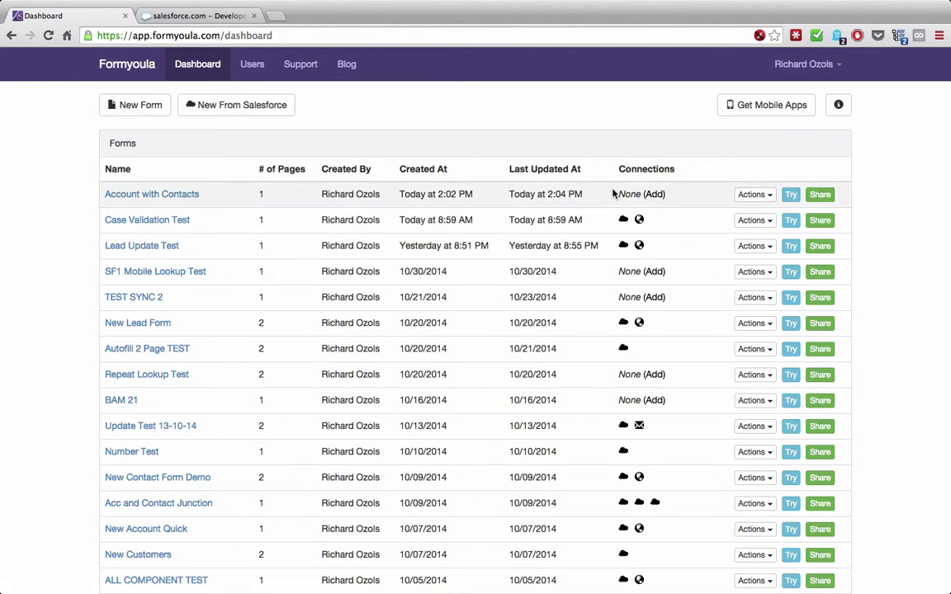
click(654, 197)
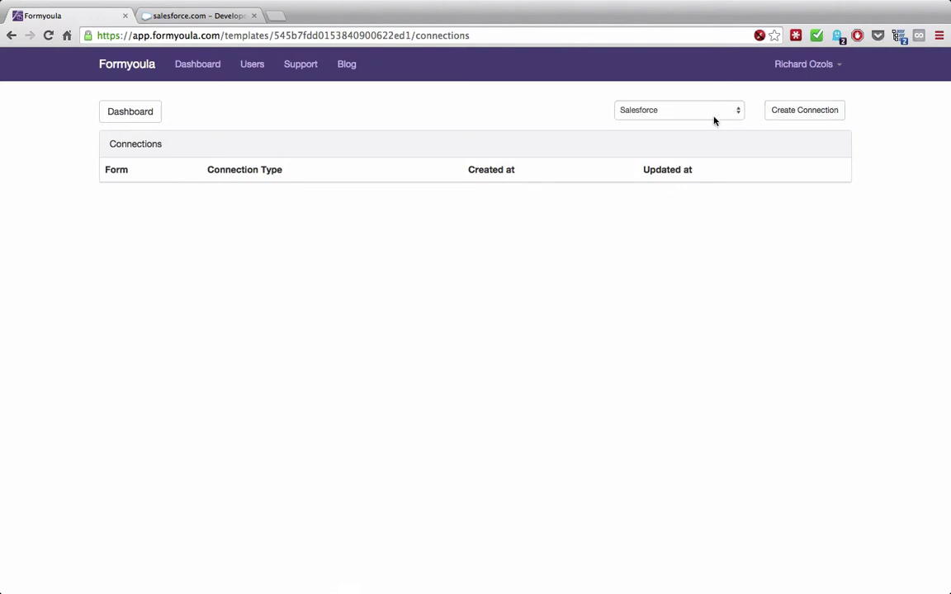
- Create a Salesforce connection with Account (Account) as the object and save it
click(779, 114)
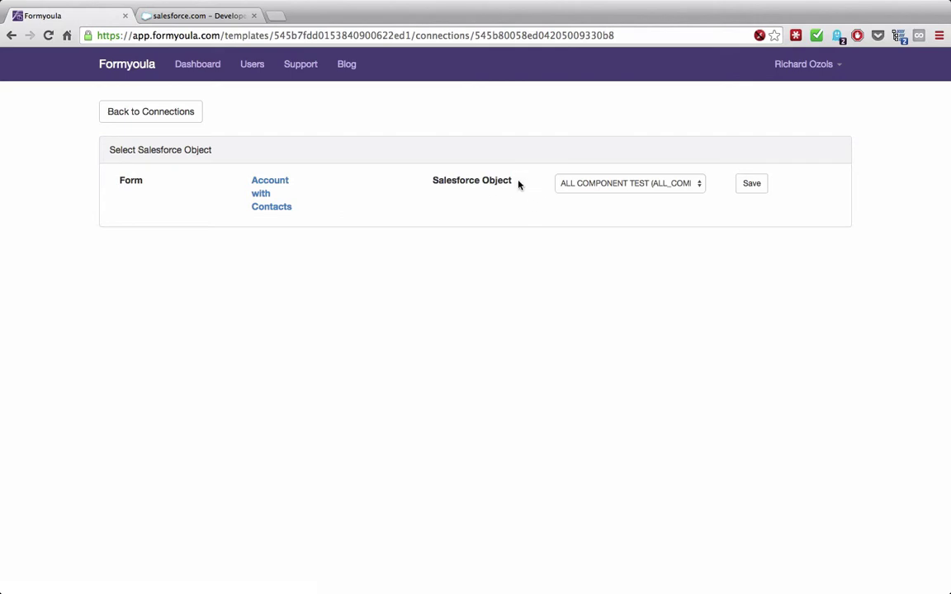
click(584, 185)
click(623, 192)
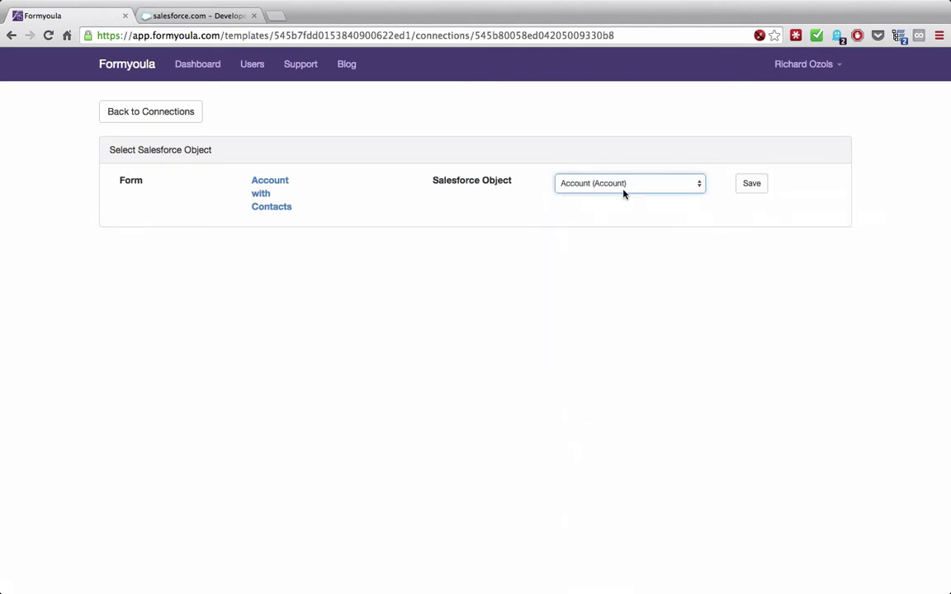
click(750, 184)
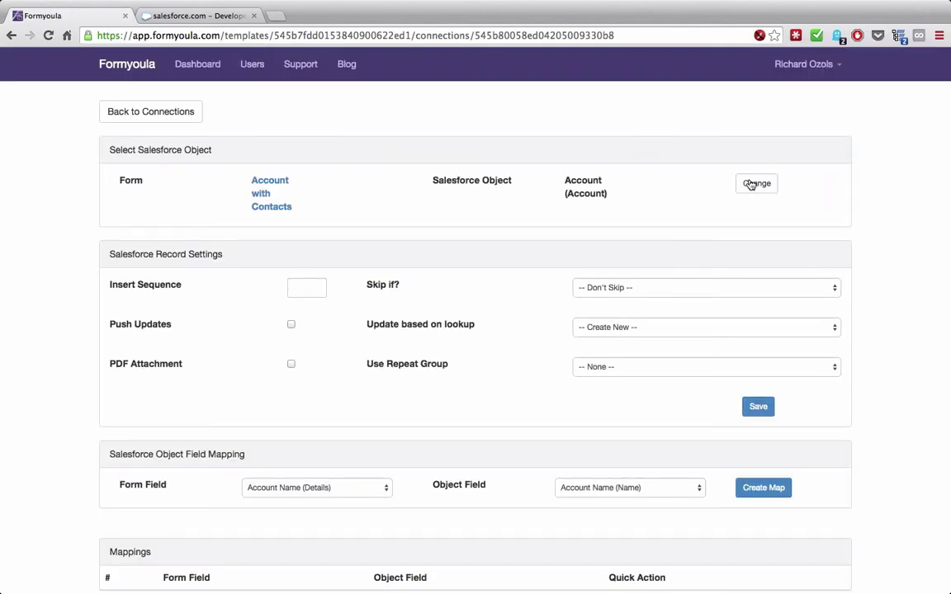
scroll(412, 235, down, 1)
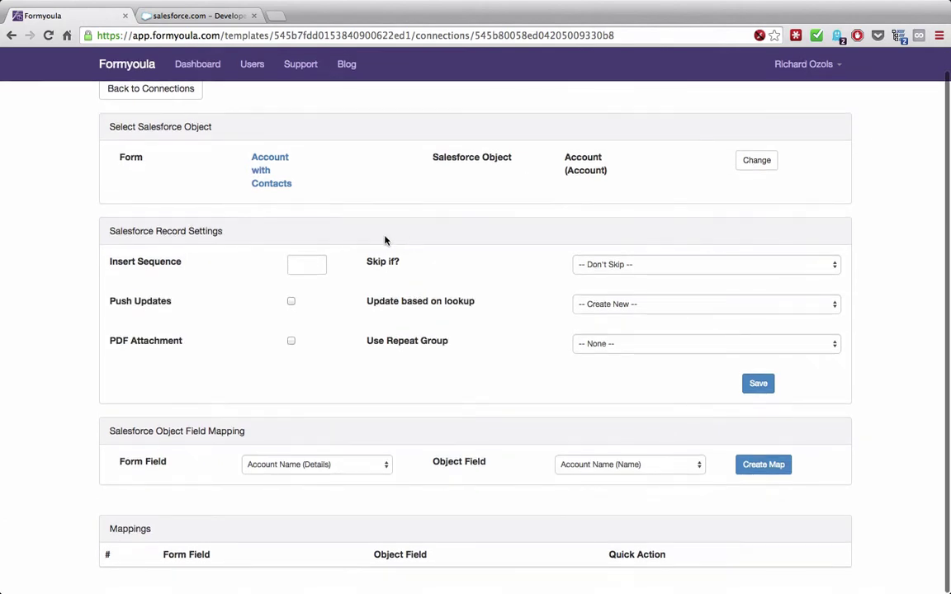
- Set the Account connection's Insert Sequence to 1 and save the record settings
click(302, 264)
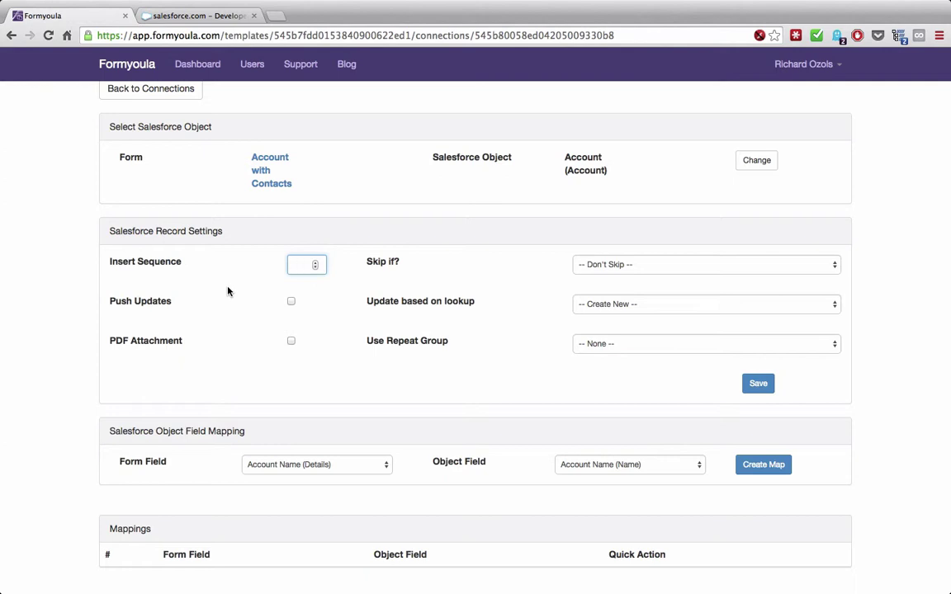
text(1)
click(324, 369)
click(743, 382)
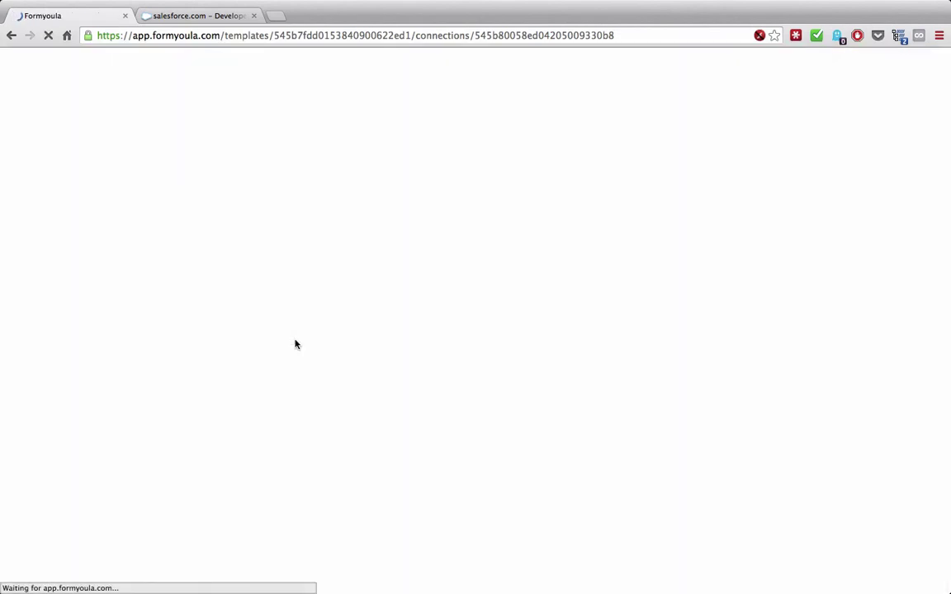
scroll(329, 352, down, 1)
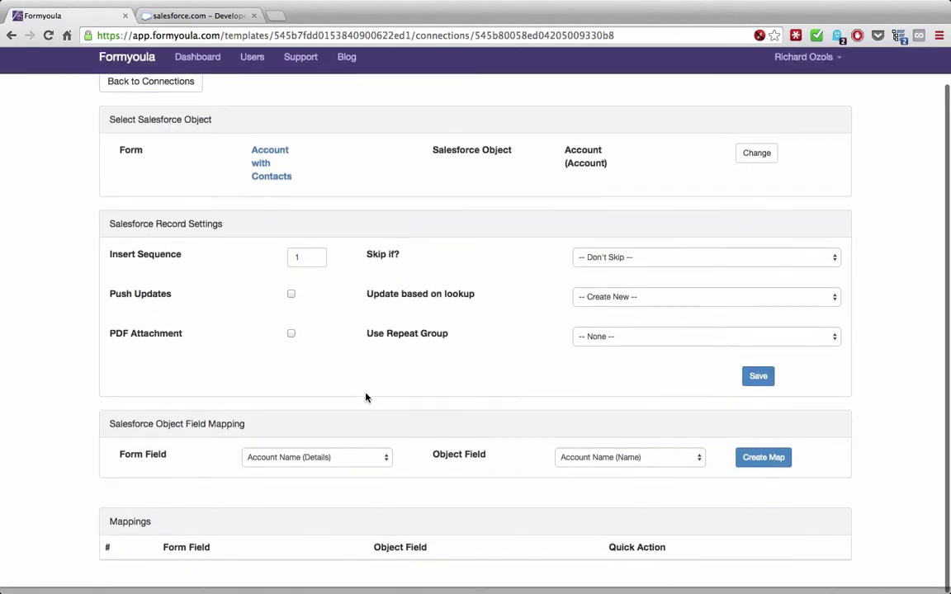
click(354, 467)
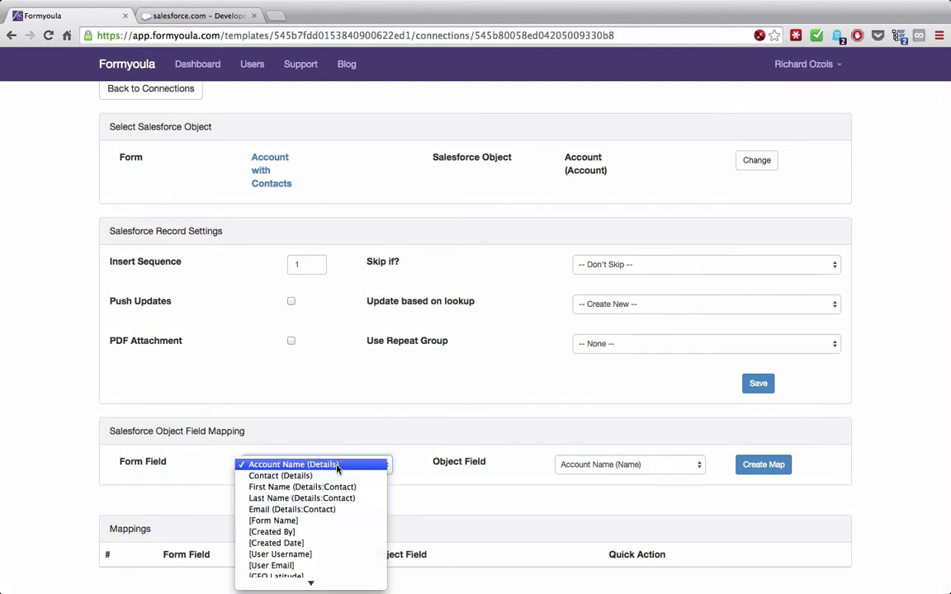
- Map Account Name (Details) to Salesforce Account Name (Name), then return to Connections
click(336, 465)
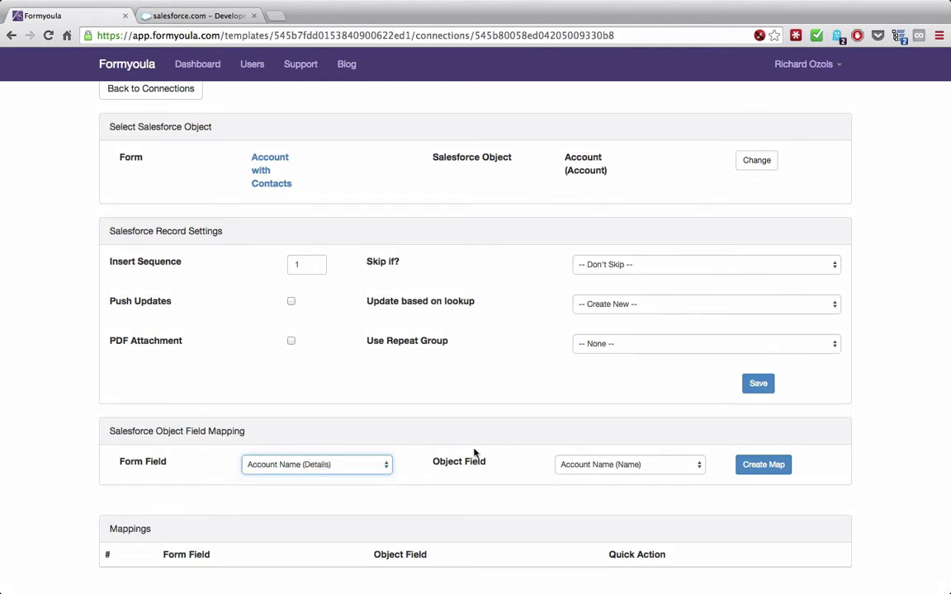
click(599, 463)
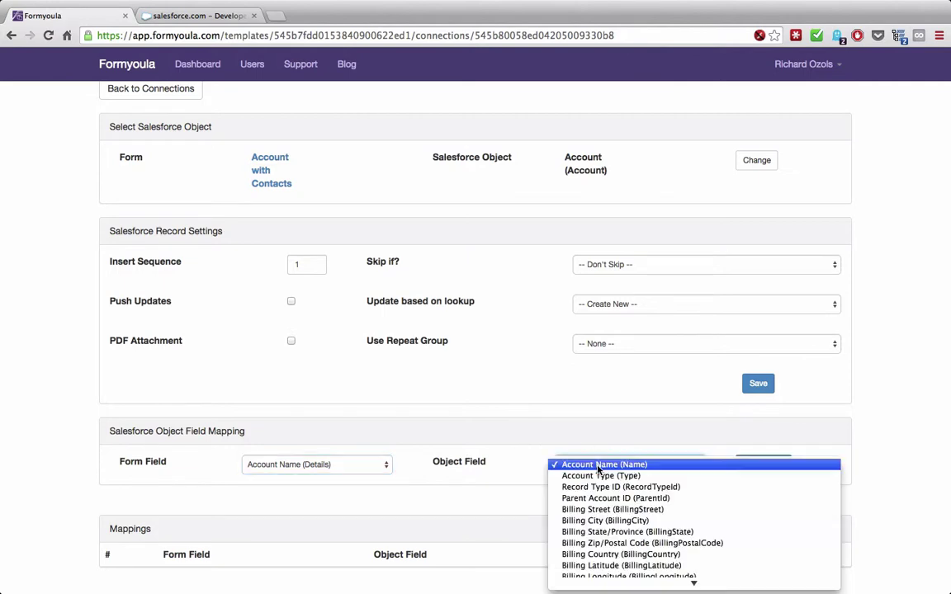
click(598, 466)
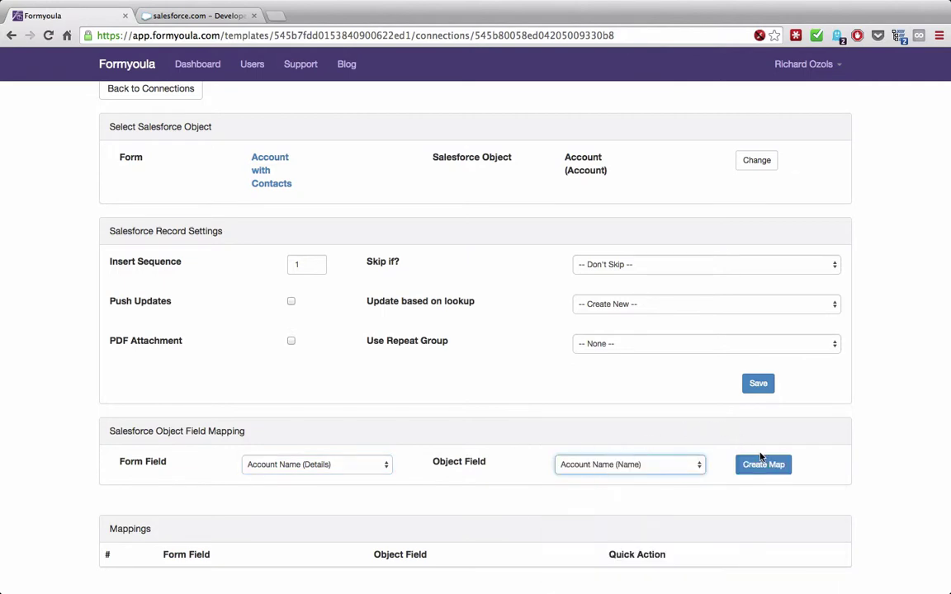
click(762, 464)
scroll(460, 446, down, 1)
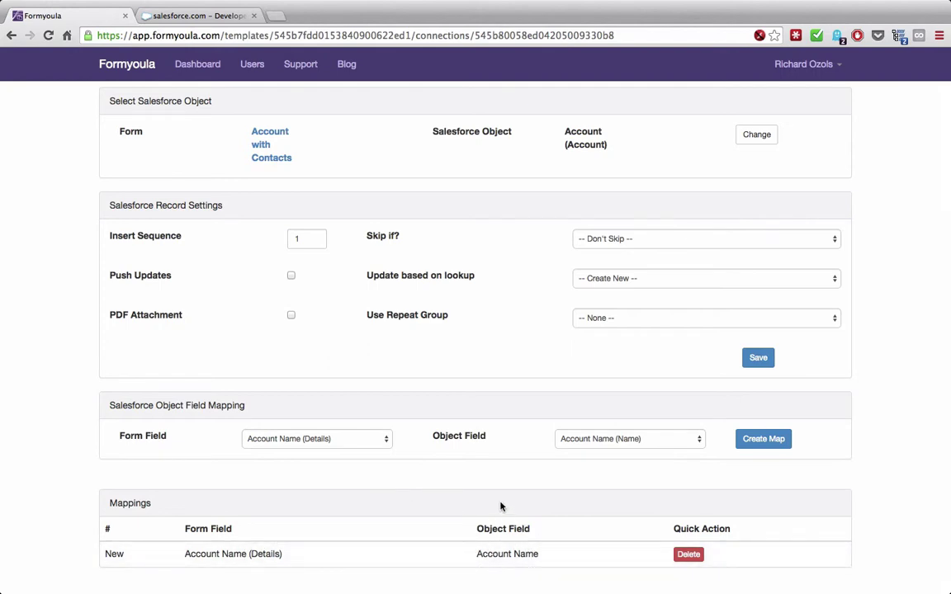
scroll(483, 491, up, 2)
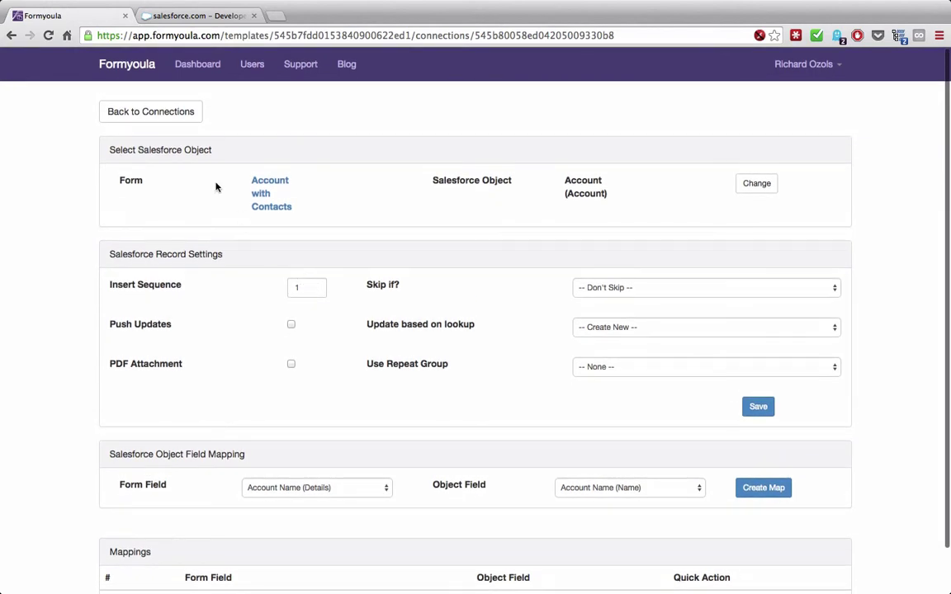
click(165, 120)
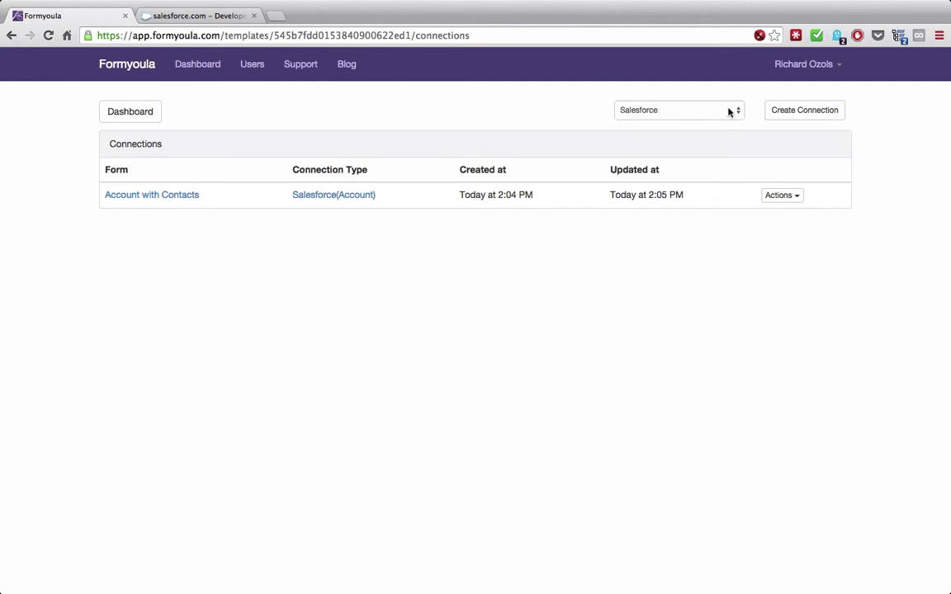
- Create a new Salesforce connection with Contact (Contact) as the object and save it
click(788, 113)
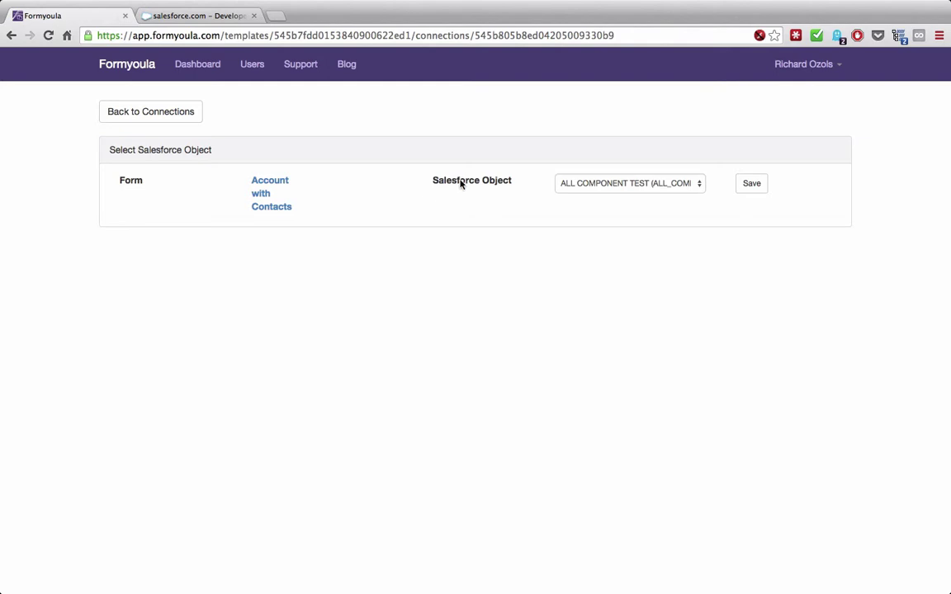
click(573, 183)
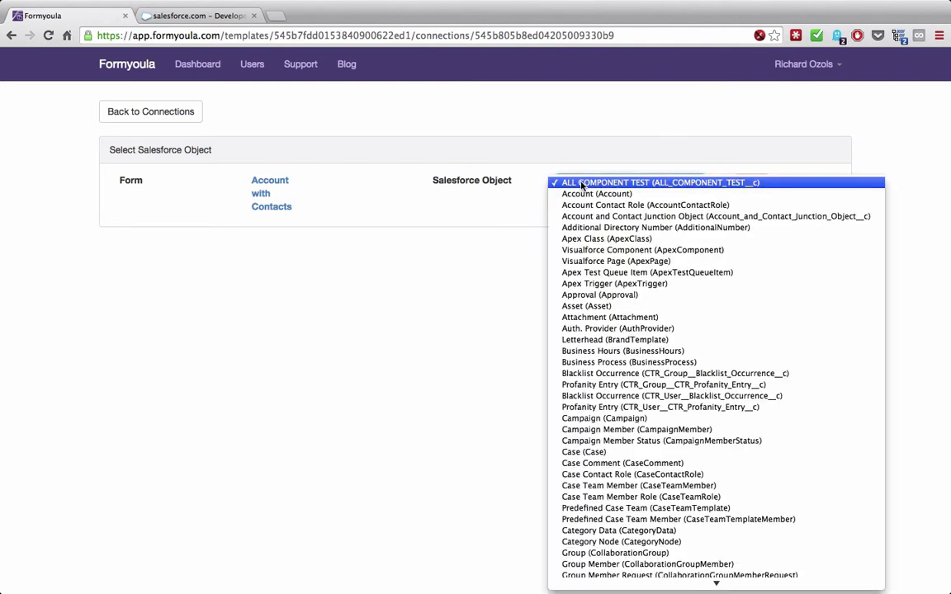
text(con)
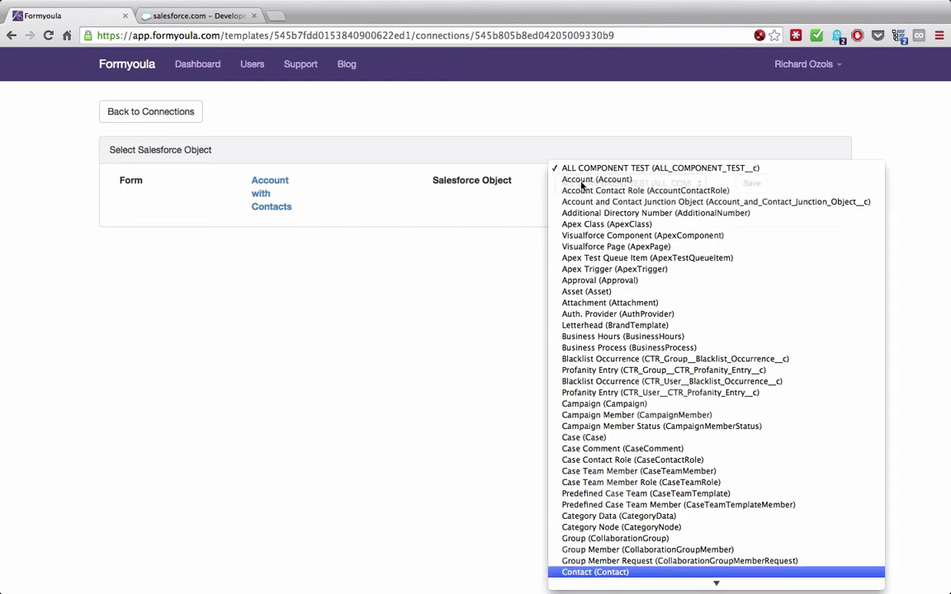
key(Return)
click(750, 186)
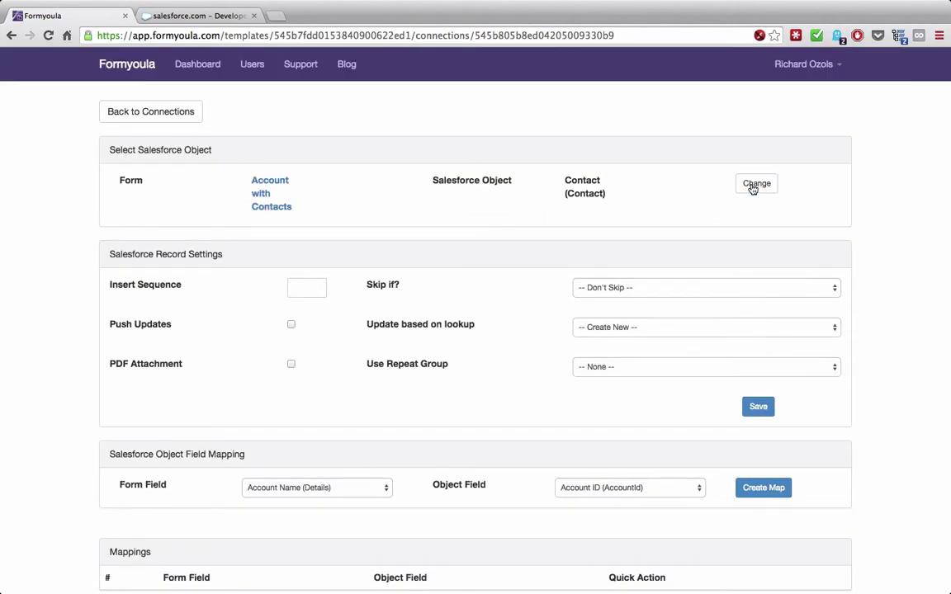
scroll(406, 270, down, 1)
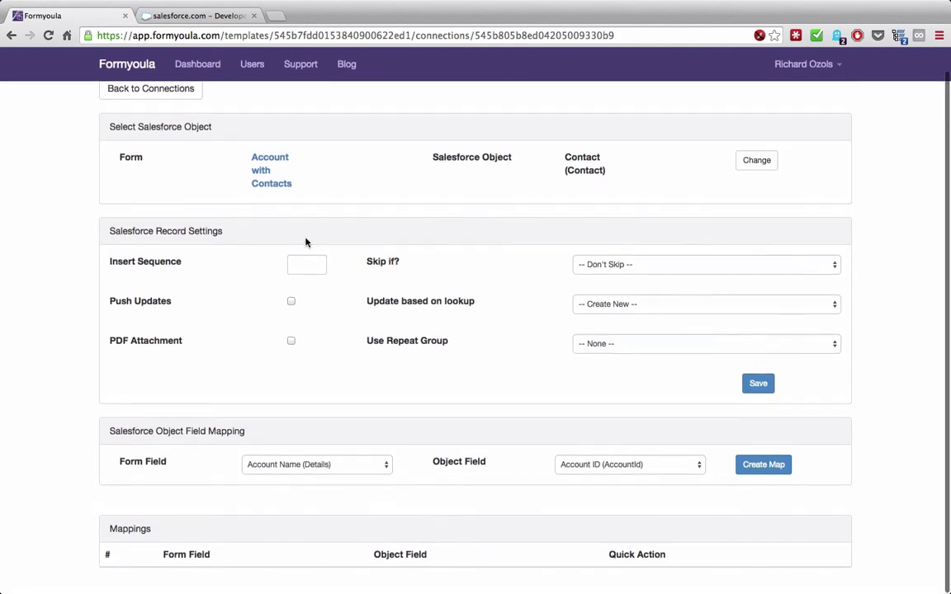
- Set Insert Sequence 2 and repeat group Contact, then save the record settings
click(302, 262)
text(2)
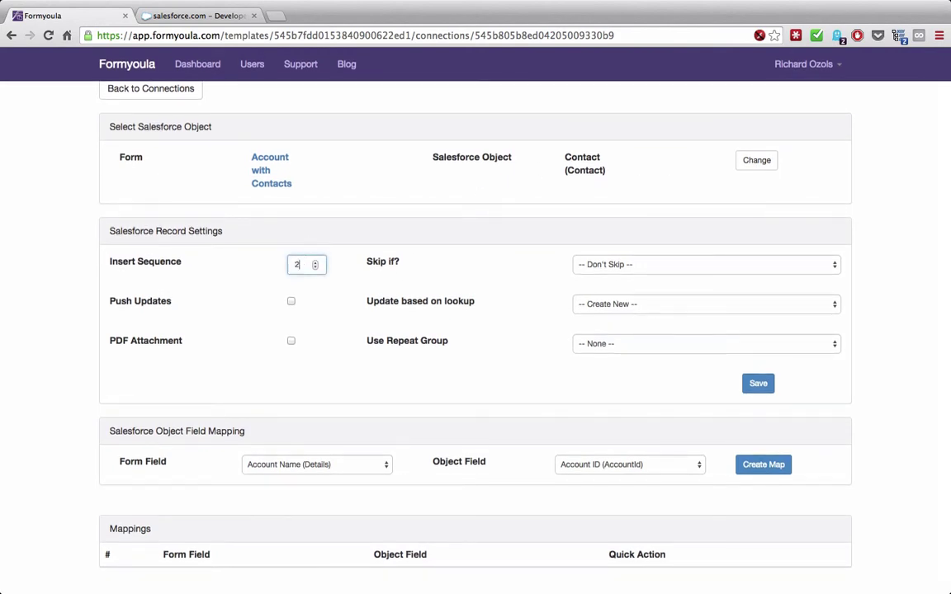
click(250, 285)
click(602, 344)
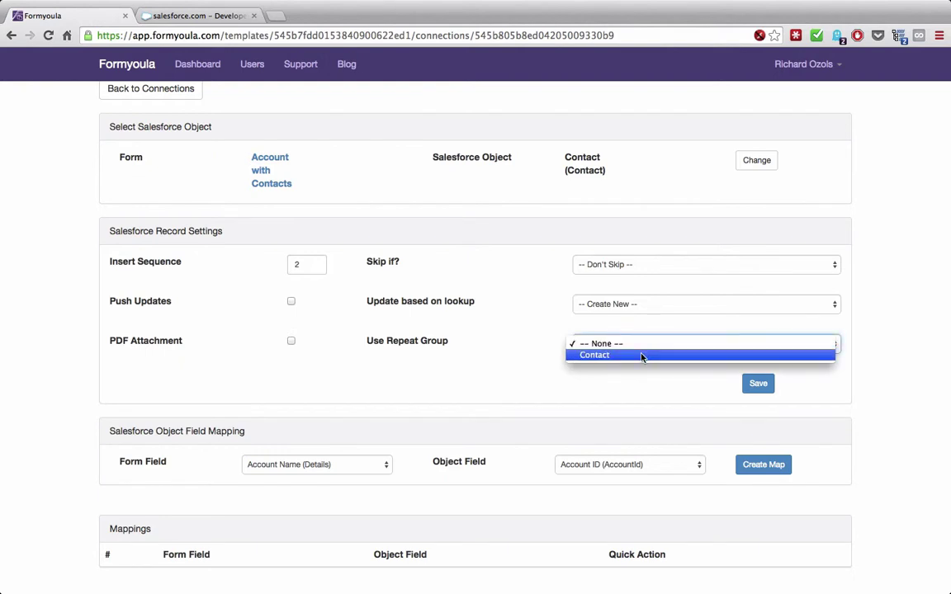
click(642, 356)
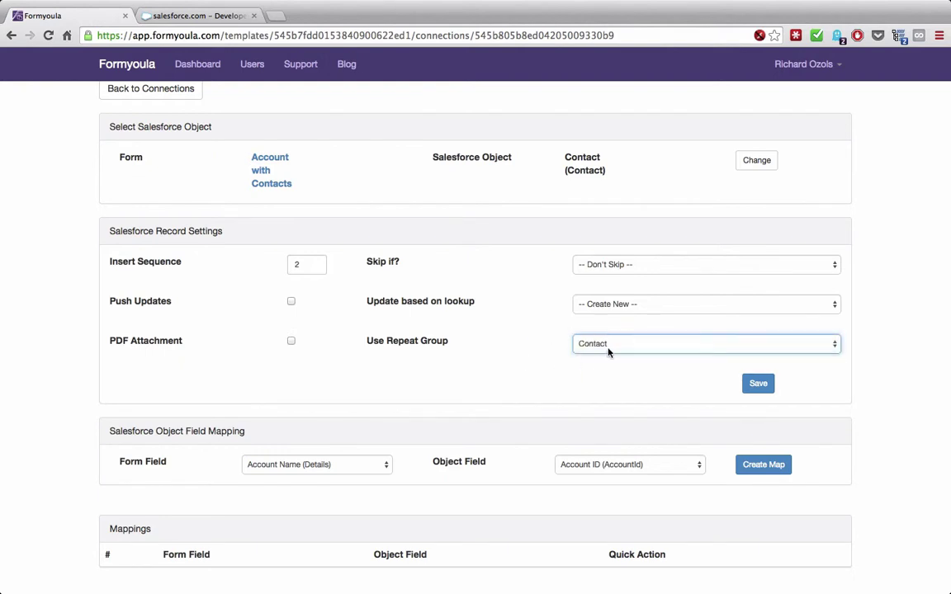
click(752, 385)
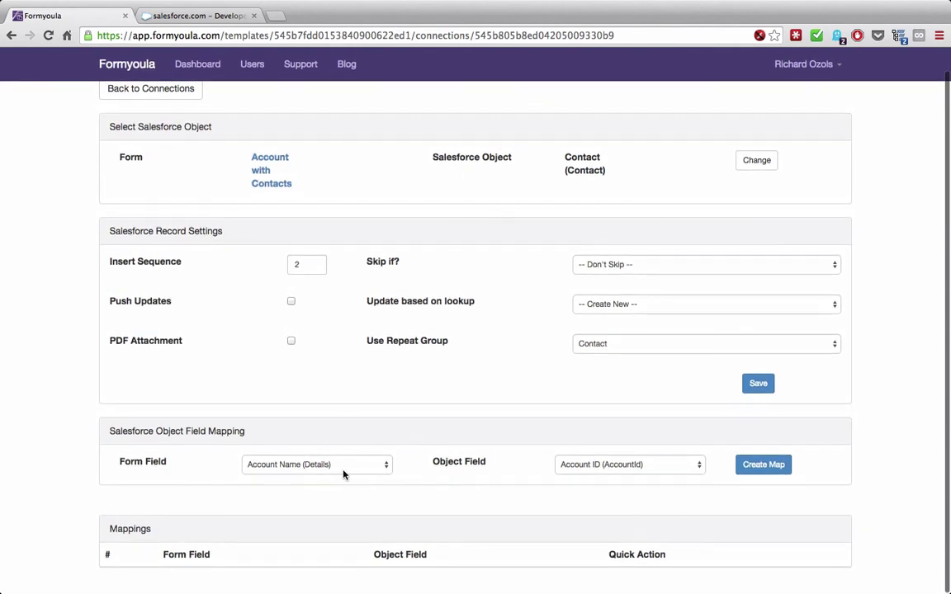
- Map the New Account (Seq. 1) form field to the Contact's Account ID
click(344, 474)
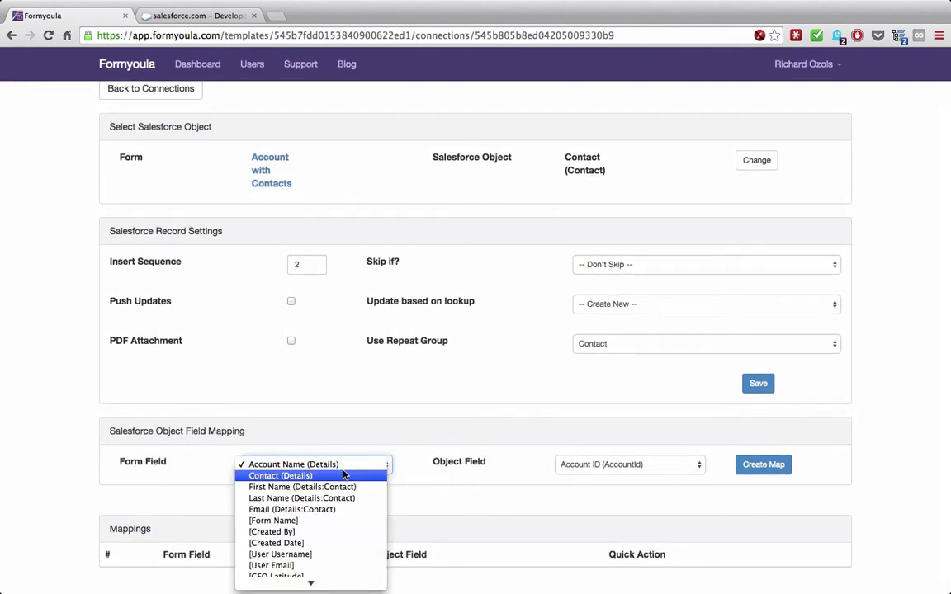
scroll(344, 474, down, 2)
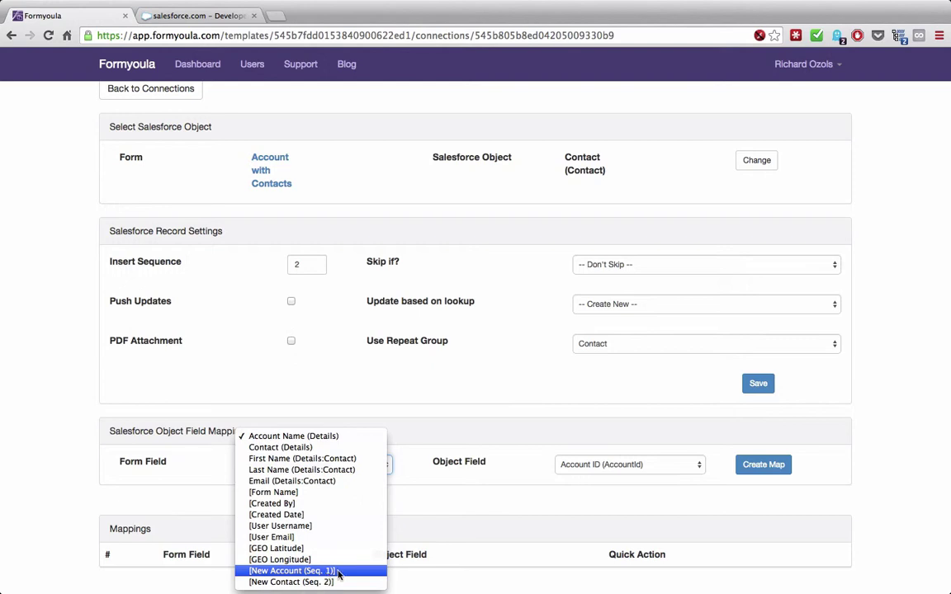
click(338, 572)
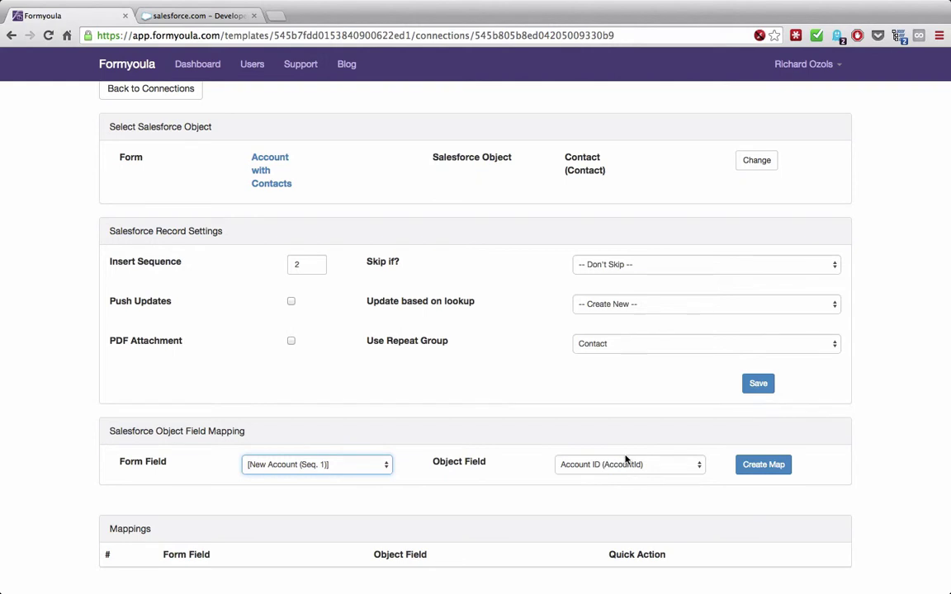
click(763, 464)
- Map First Name (Details:Contact) to the Contact's First Name (FirstName) field
scroll(578, 462, down, 1)
click(371, 438)
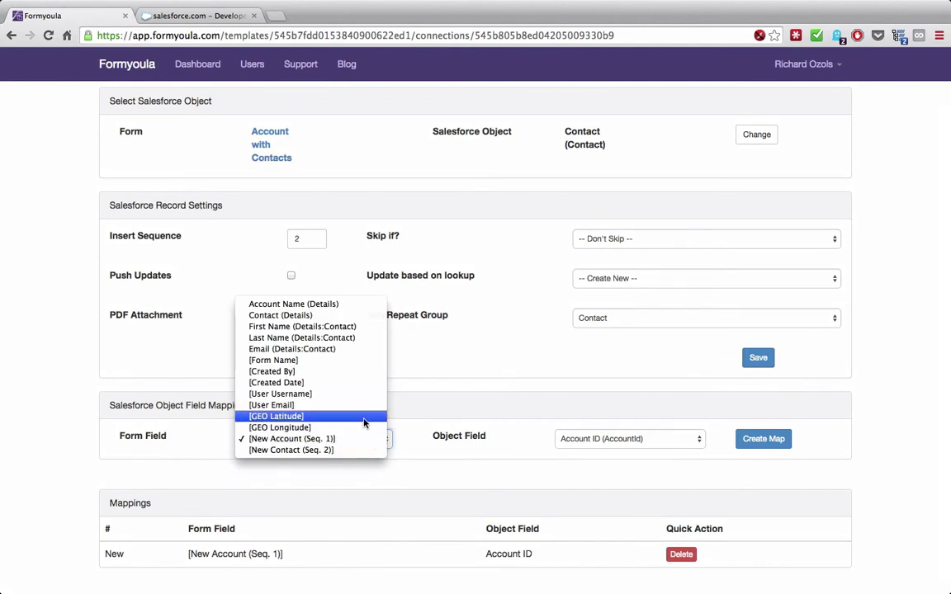
click(341, 327)
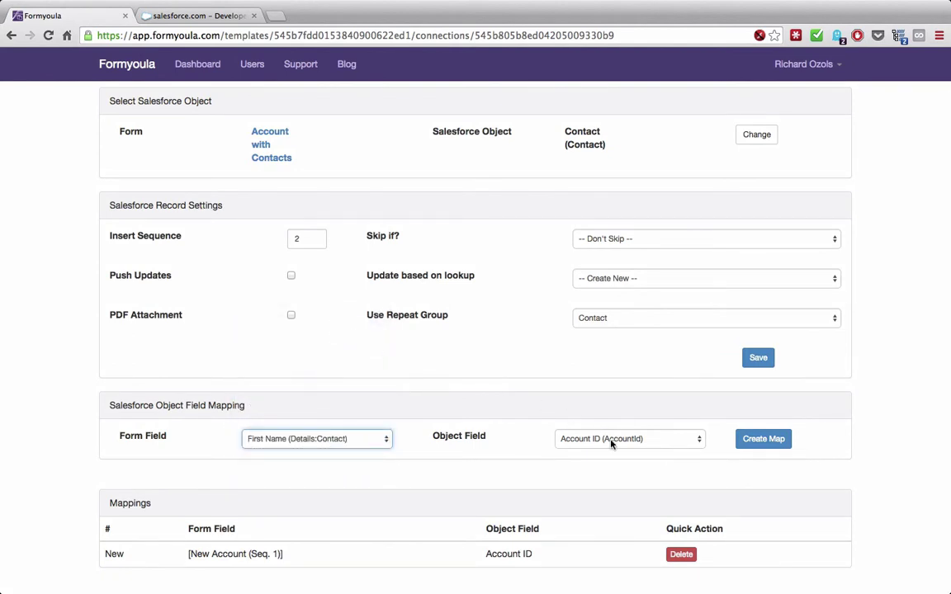
click(610, 438)
click(610, 460)
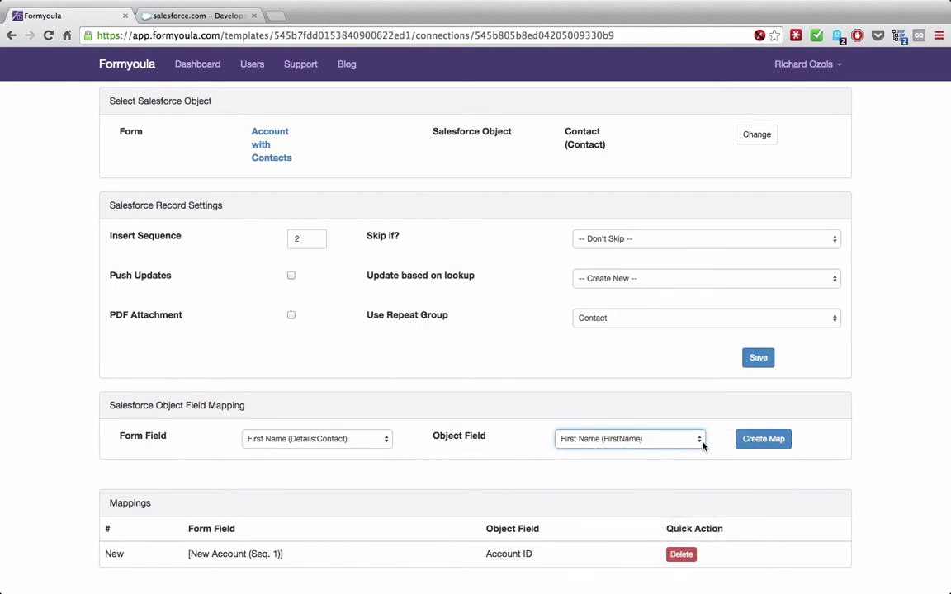
click(753, 446)
- Map Last Name (Details:Contact) to the Contact's Last Name (LastName) field
click(363, 444)
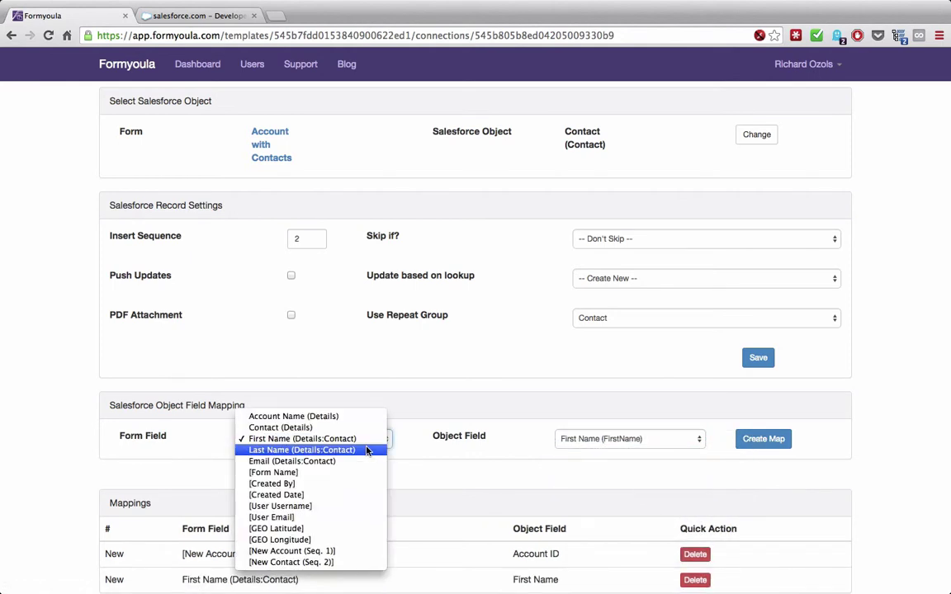
click(360, 450)
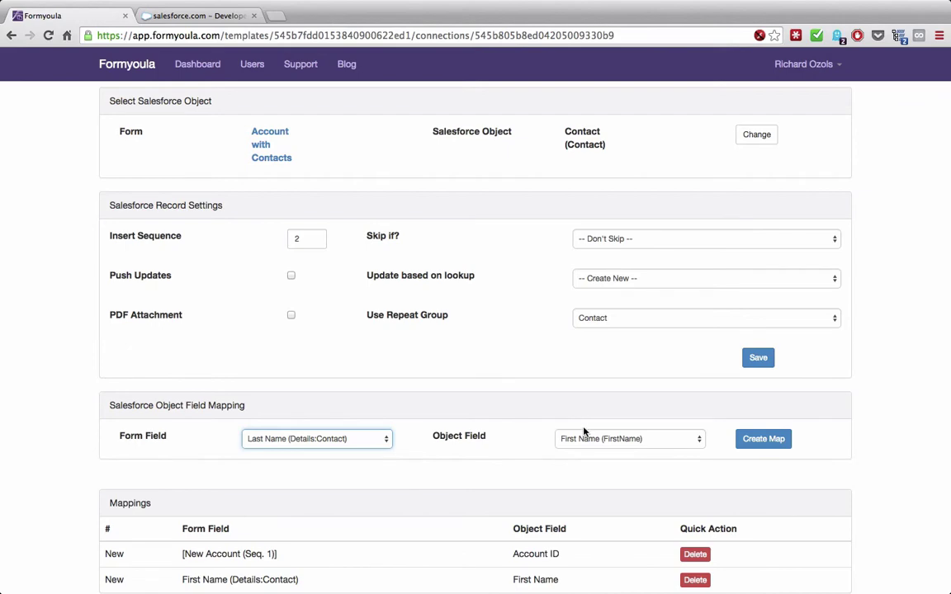
click(598, 439)
click(601, 428)
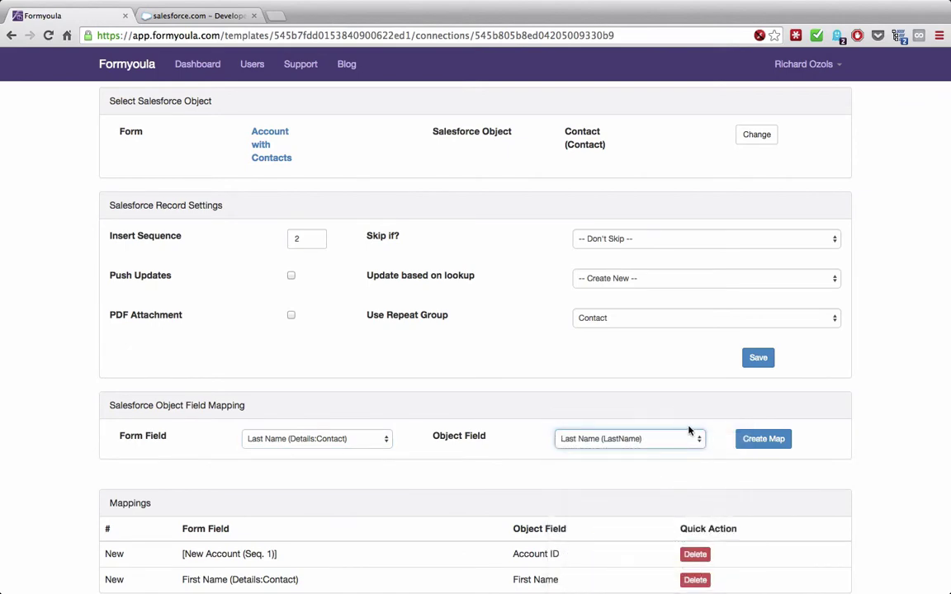
click(757, 439)
- Map Email (Details:Contact) to the Contact's Email field, then return to the top
scroll(484, 433, down, 2)
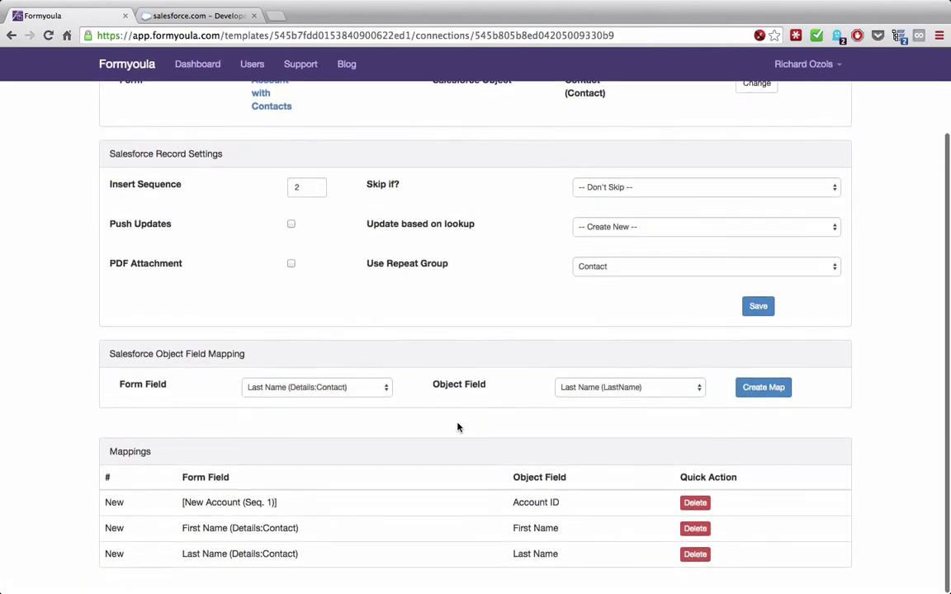
click(367, 392)
click(361, 397)
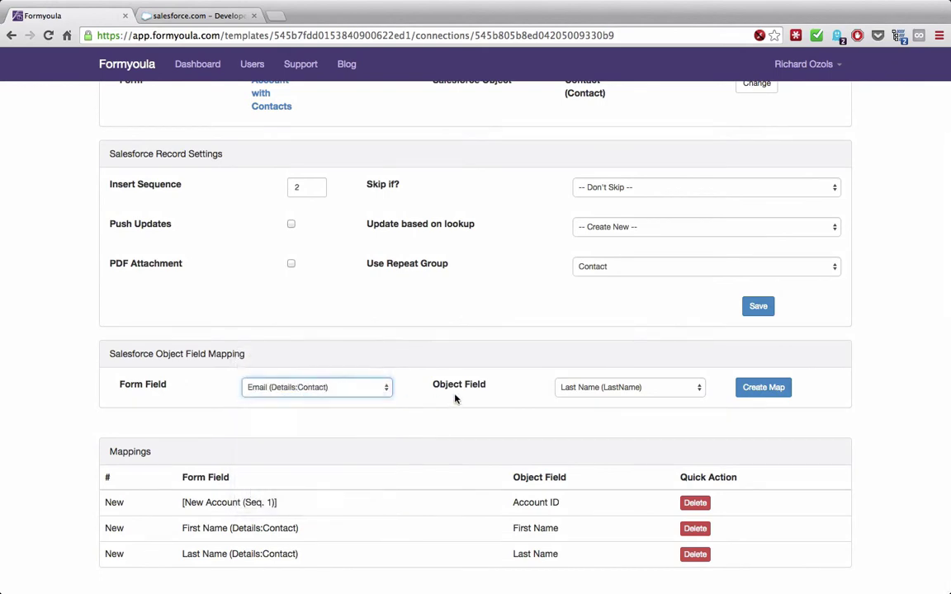
click(595, 391)
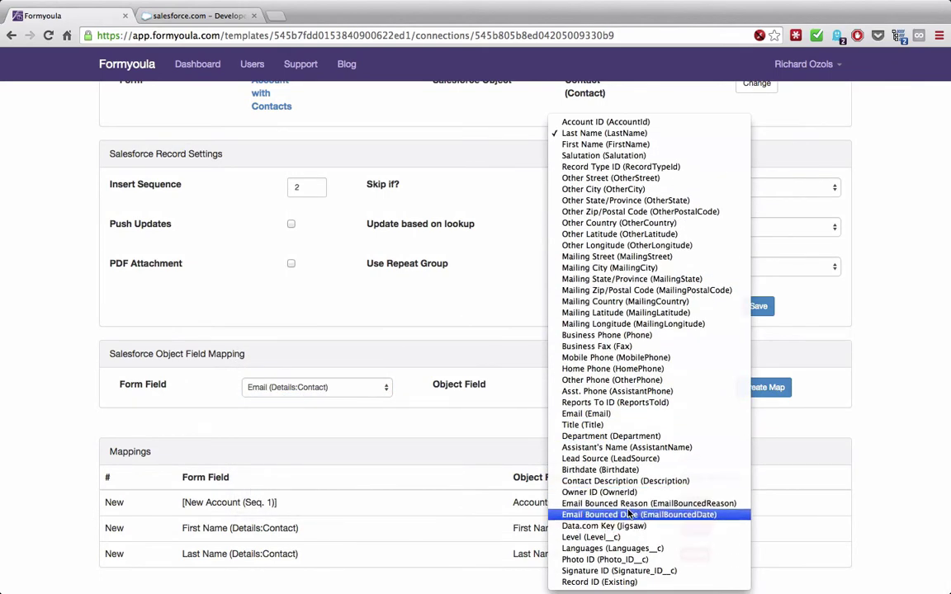
click(621, 414)
click(761, 388)
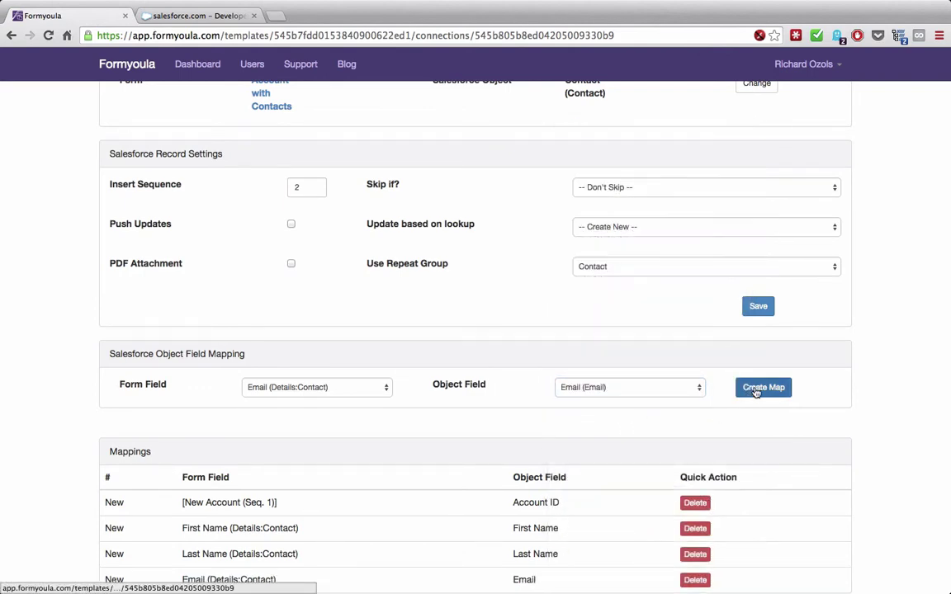
scroll(414, 477, down, 1)
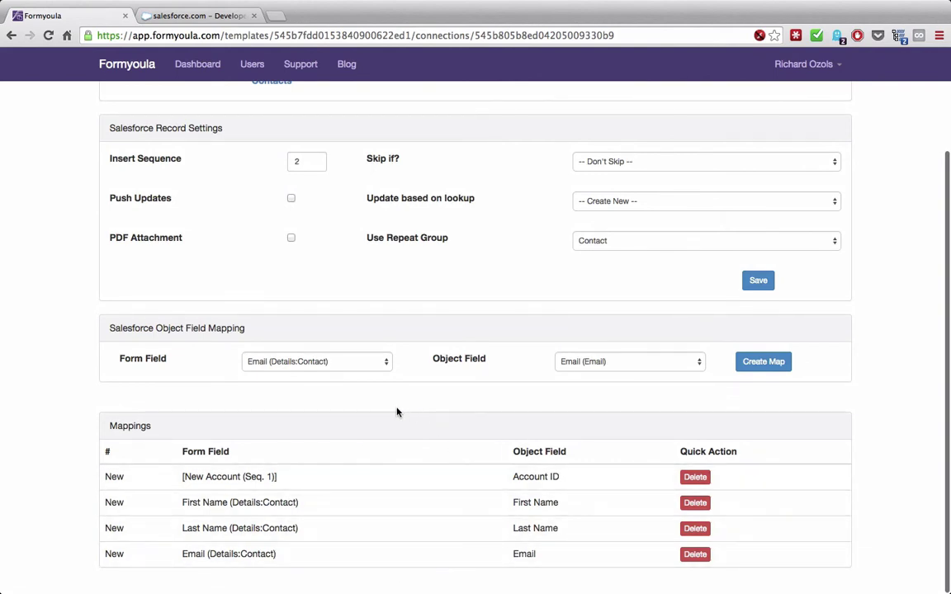
scroll(397, 412, up, 3)
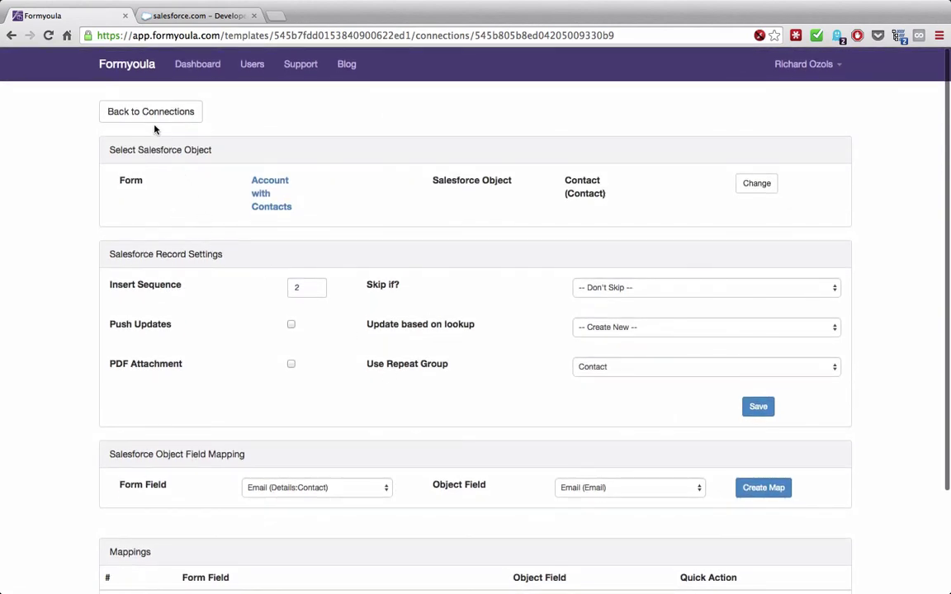
- Leave the Contact connection via Back to Connections and return to the Dashboard
click(151, 120)
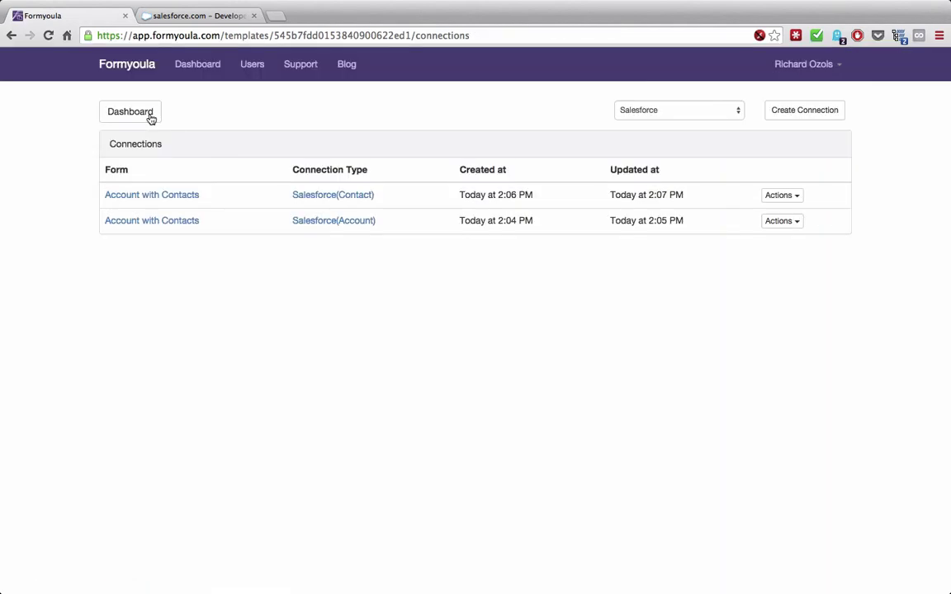
click(151, 120)
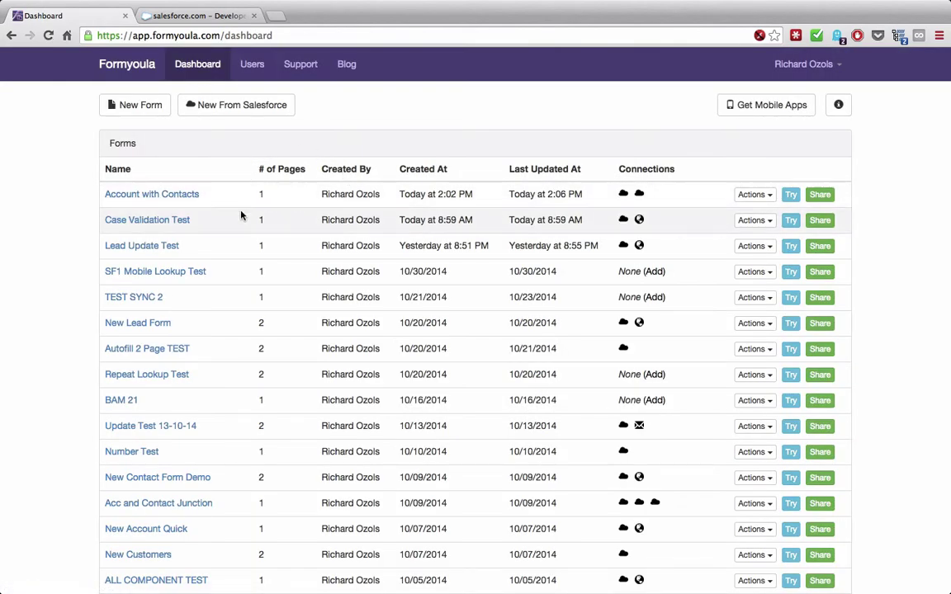
- Try Account with Contacts in the mobile view and enter Account Name 'Formyoula'
click(790, 196)
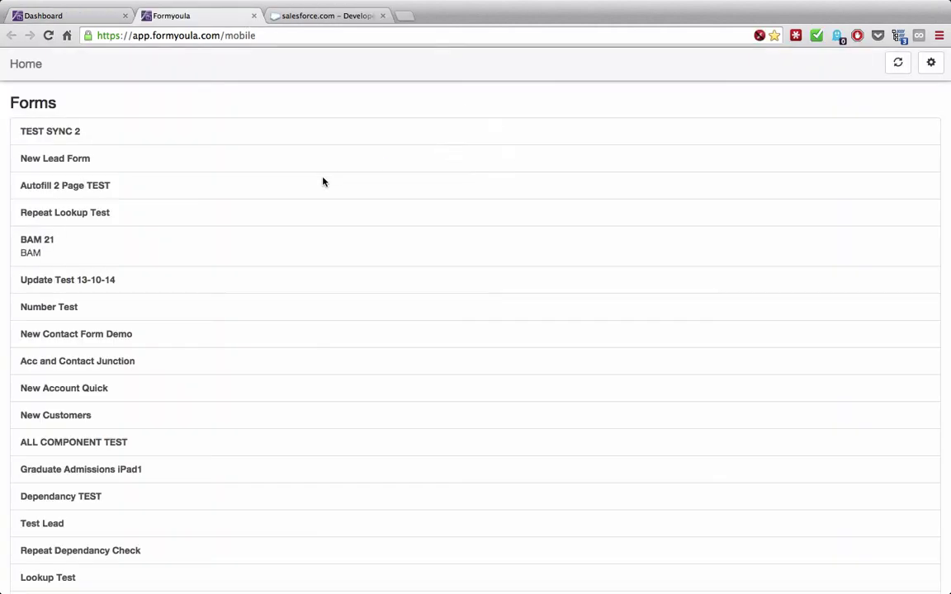
scroll(190, 213, down, 12)
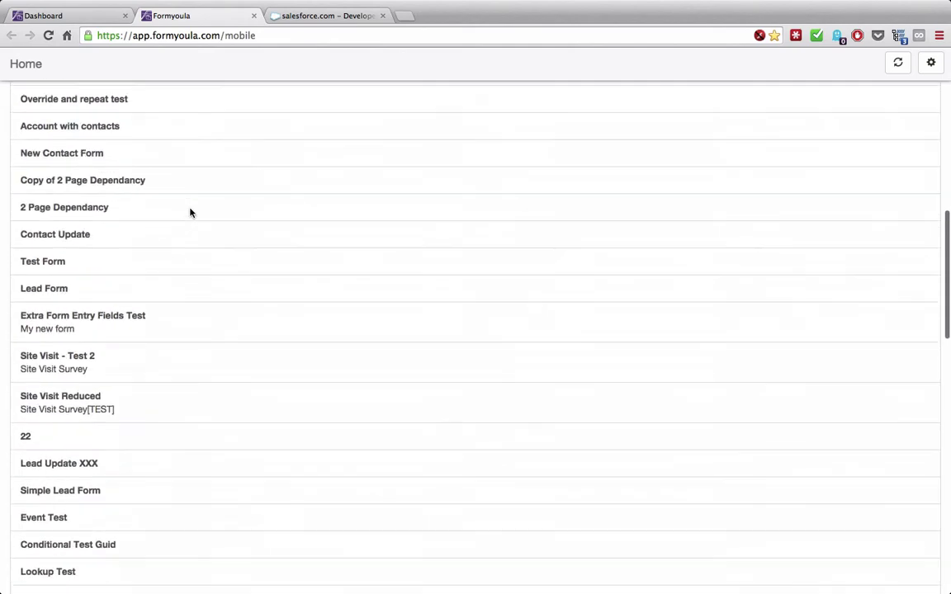
scroll(190, 212, down, 4)
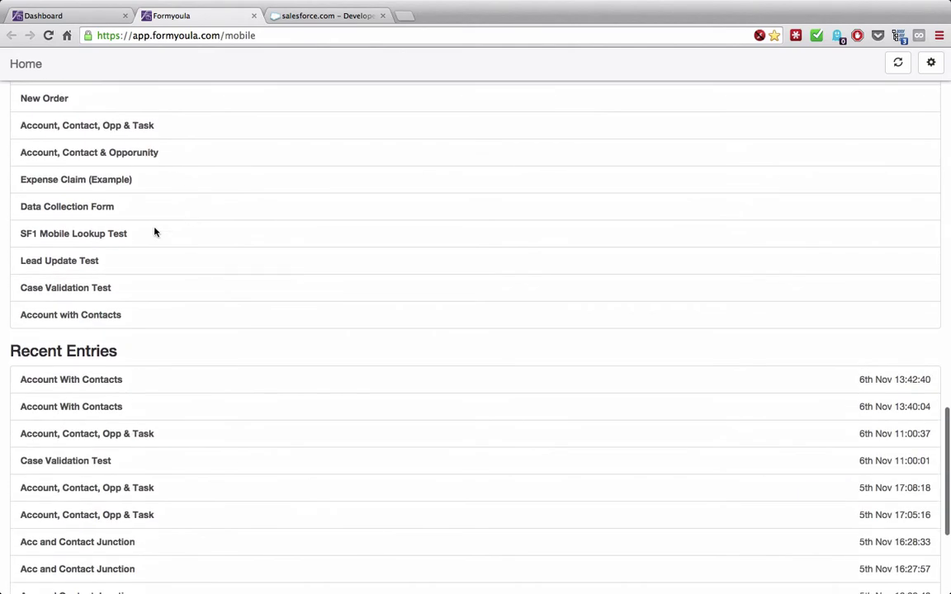
click(106, 315)
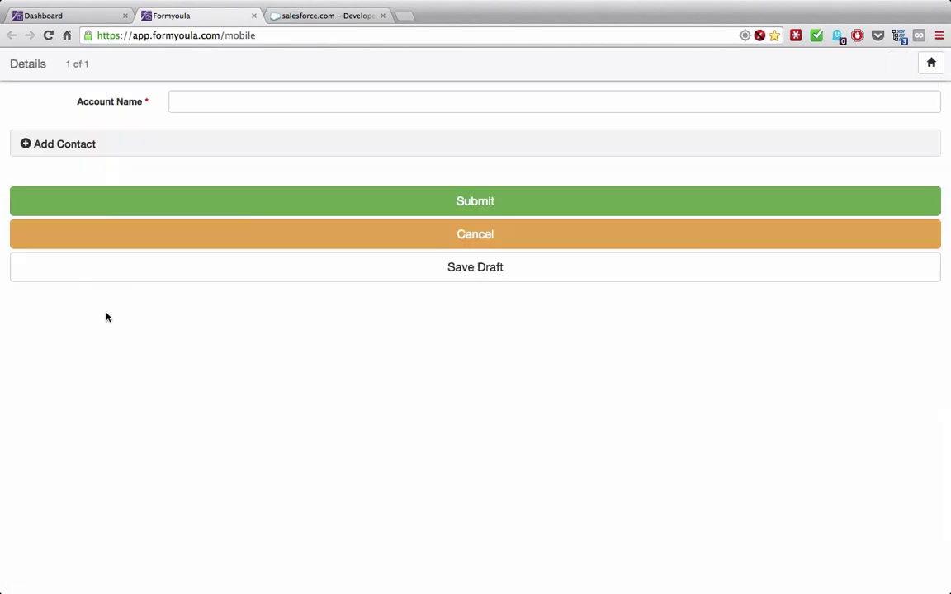
click(222, 105)
text(Formyoula)
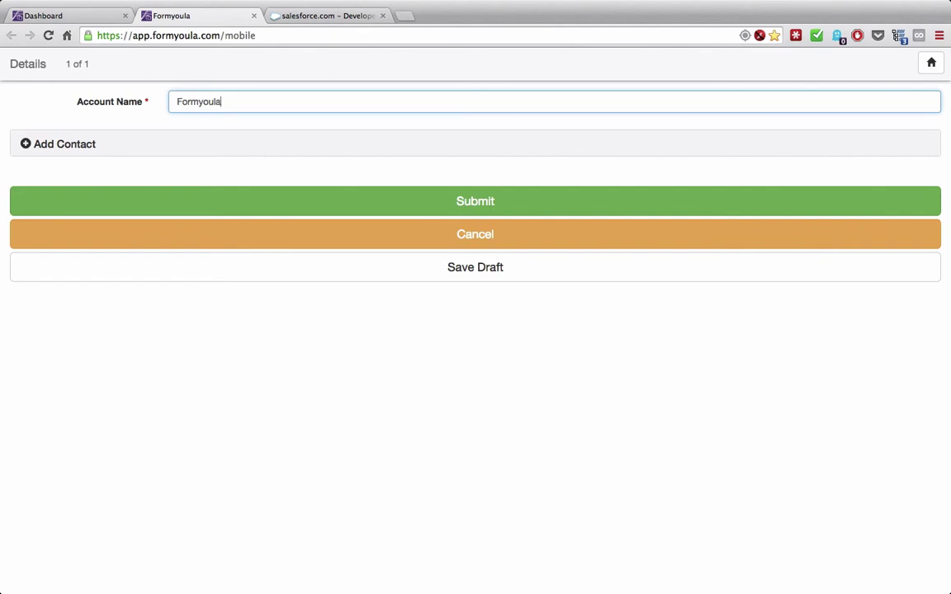
- Add the first contact with its first name, last name and email
click(119, 135)
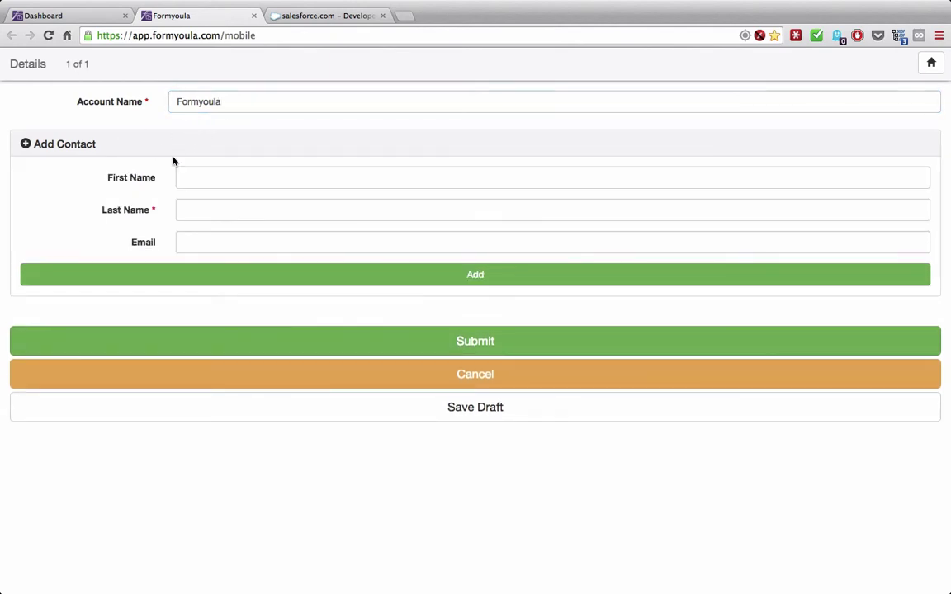
click(211, 181)
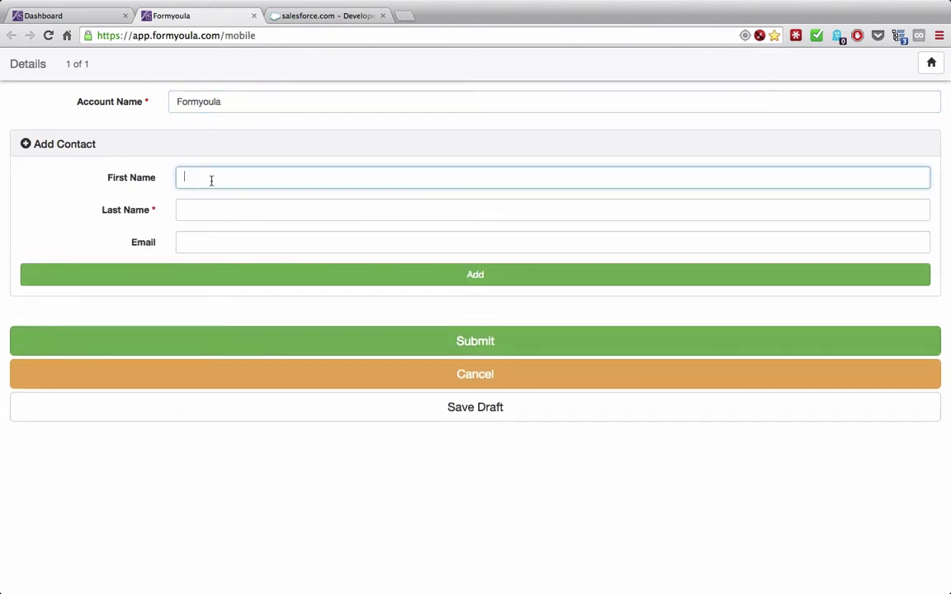
key(Tab)
click(216, 246)
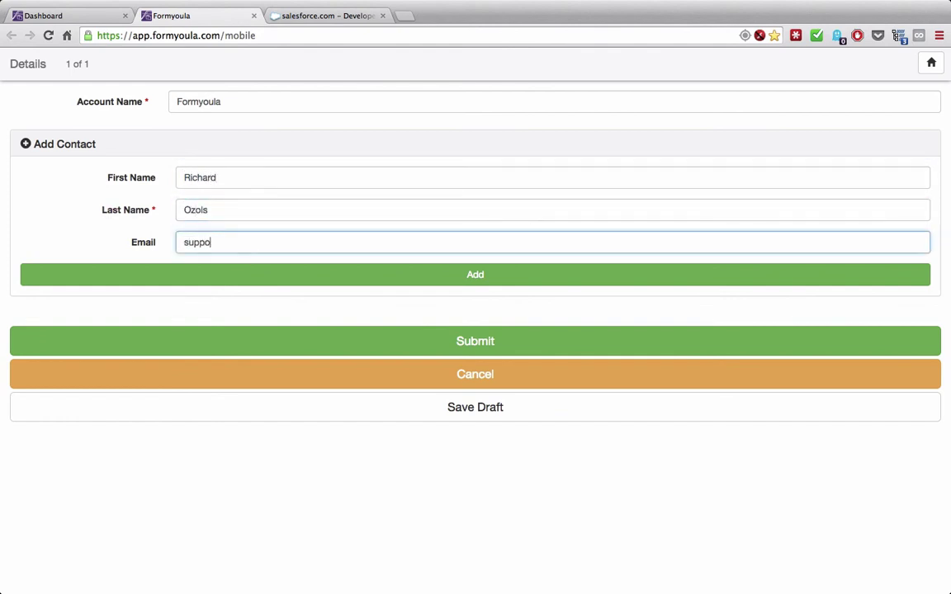
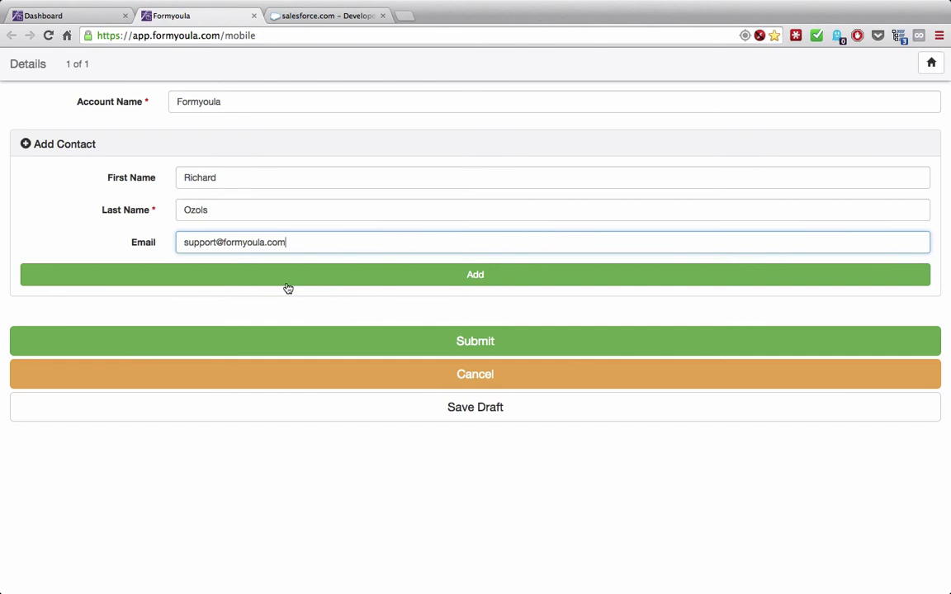
click(228, 282)
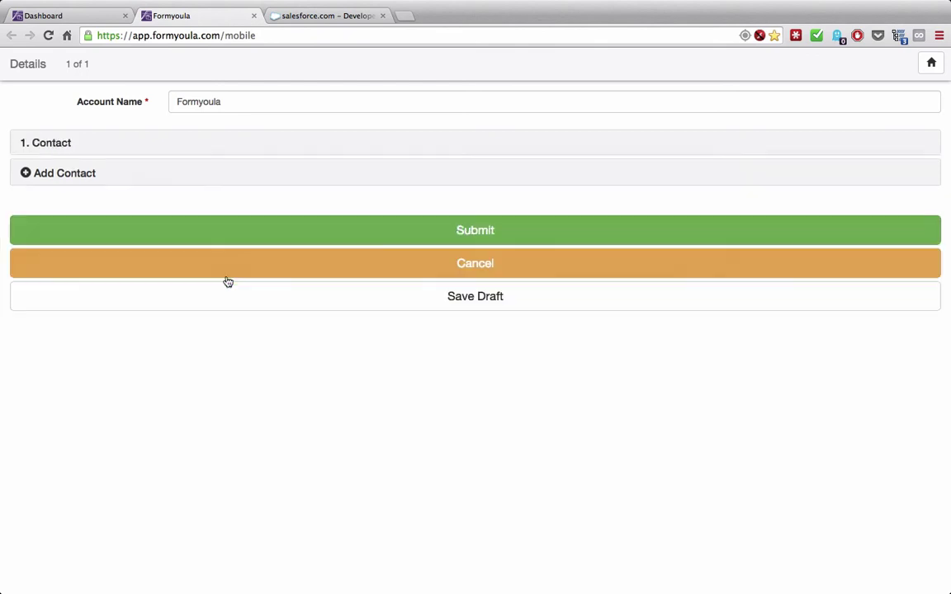
- Add a second contact with its first name, last name and email
click(89, 180)
click(210, 208)
key(Tab)
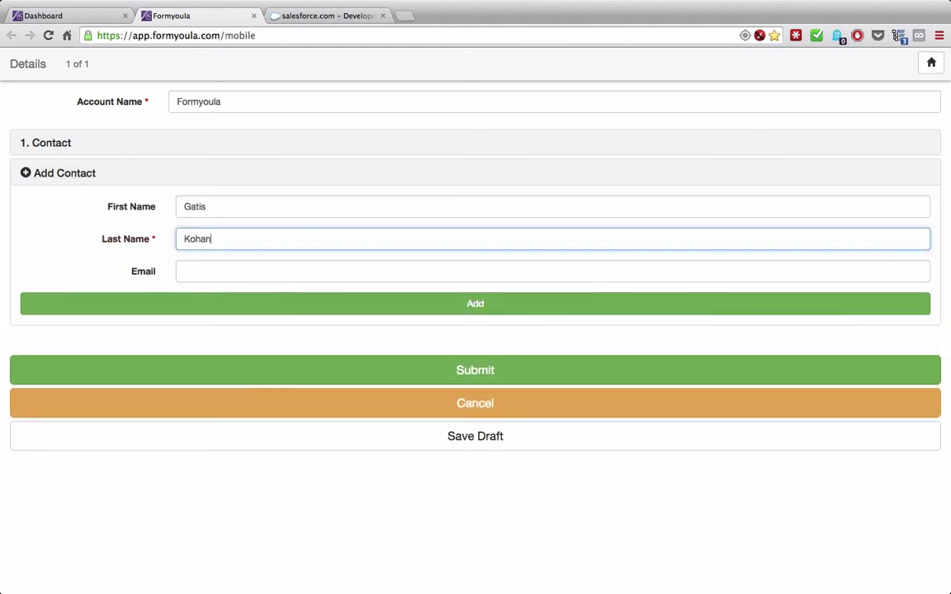
click(217, 266)
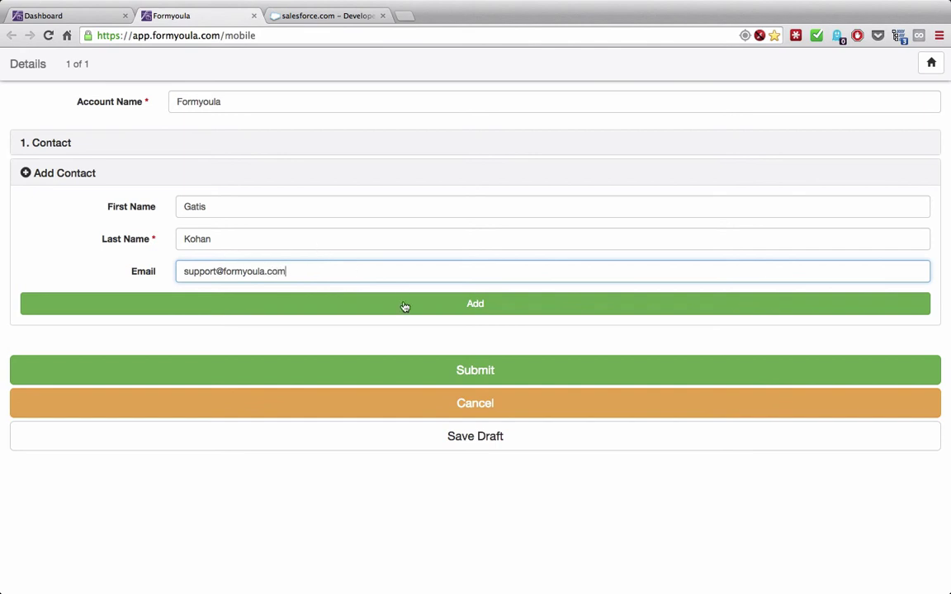
click(405, 304)
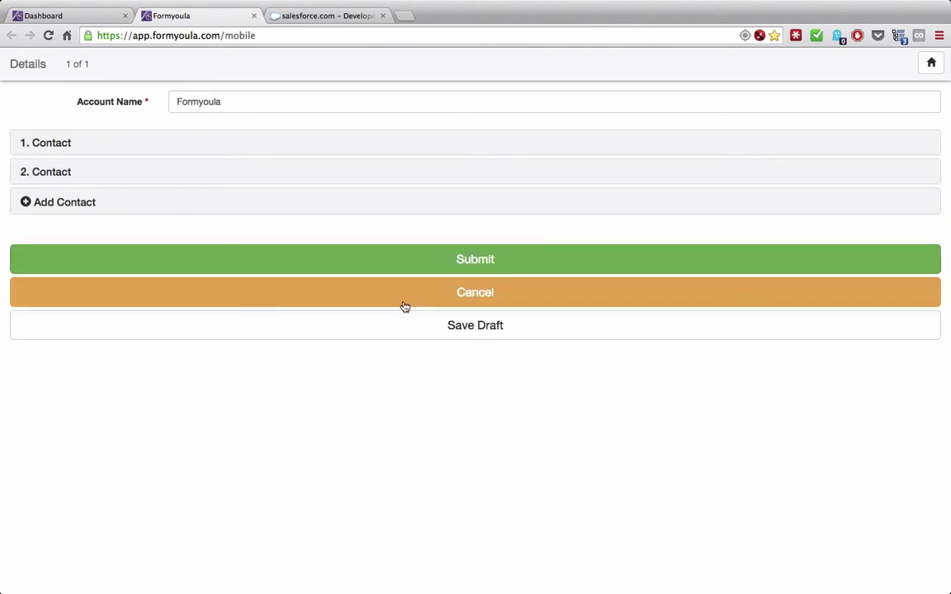
- Expand both added contacts to review their details
click(313, 152)
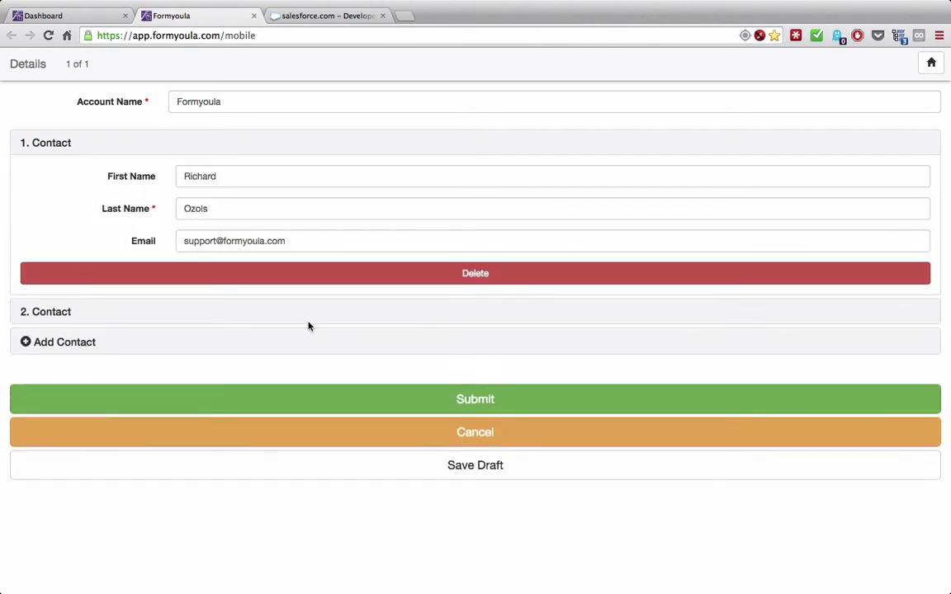
click(308, 320)
scroll(308, 325, down, 1)
scroll(309, 325, up, 2)
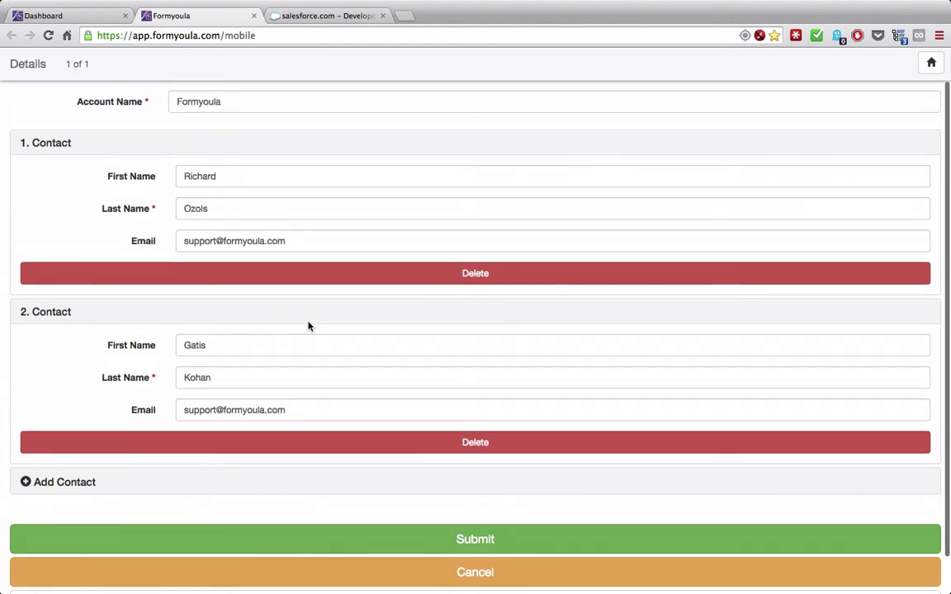
scroll(286, 320, down, 1)
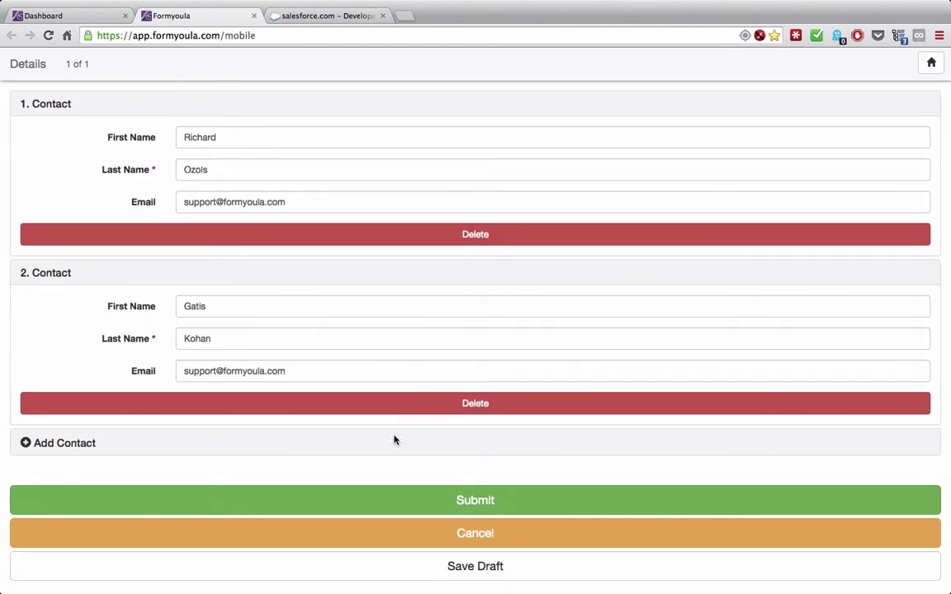
- Submit the Account with Contacts test entry
click(439, 503)
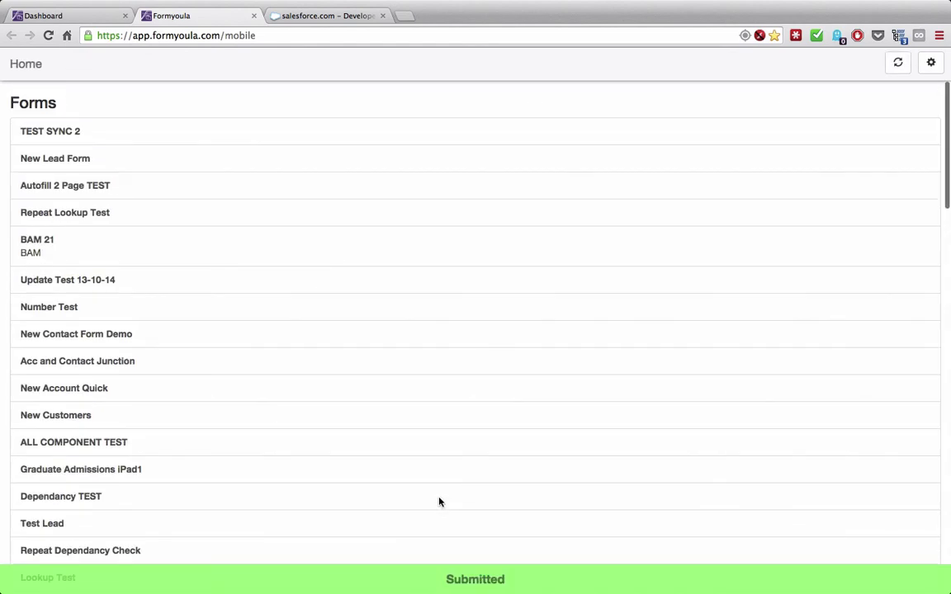
scroll(282, 493, down, 15)
scroll(219, 304, up, 1)
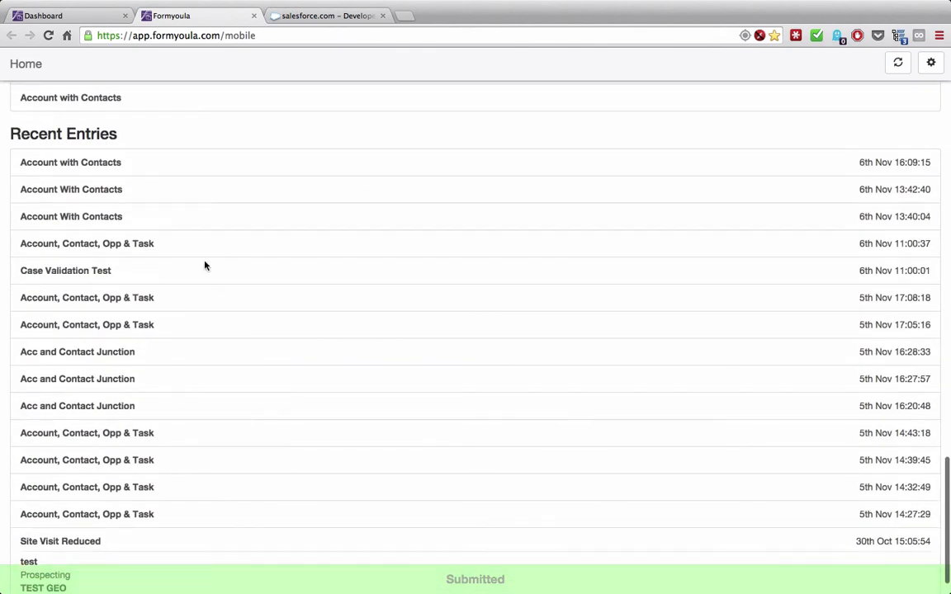
- Check both contacts in the newest Recent Entries item, then switch to Salesforce
click(147, 171)
click(175, 185)
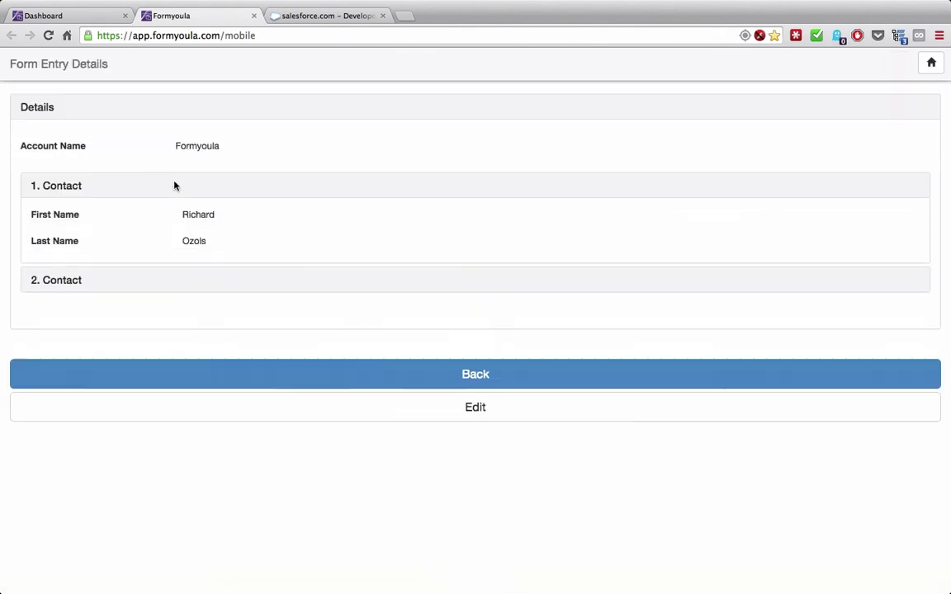
click(199, 318)
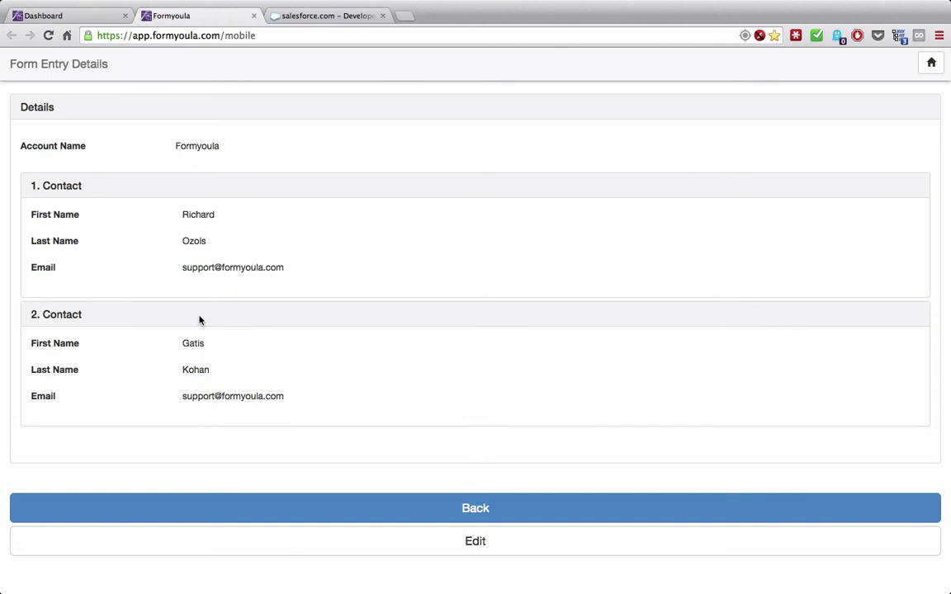
click(312, 16)
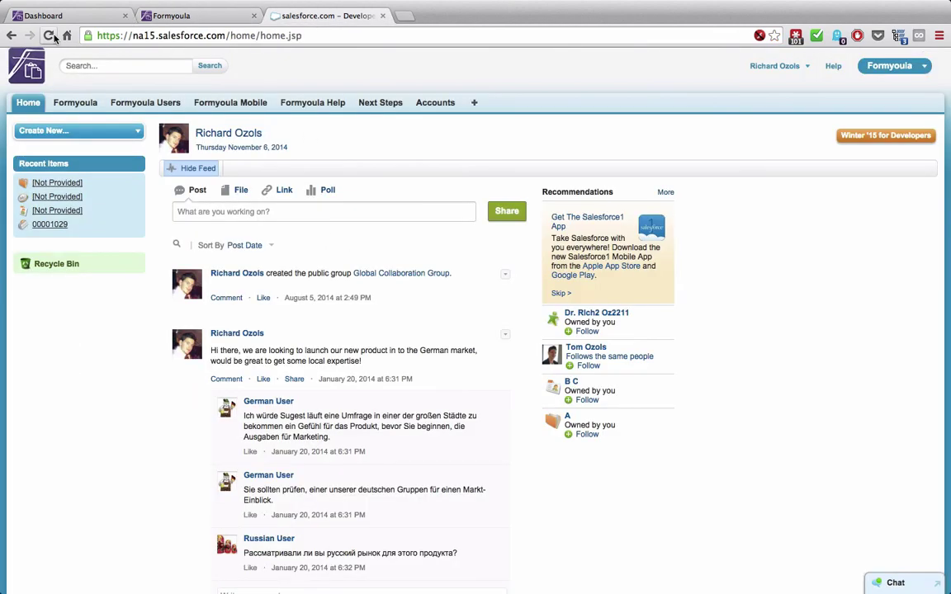
- Reload Salesforce, open the Formyoula account from Recent Items, and view its Contacts list
click(48, 35)
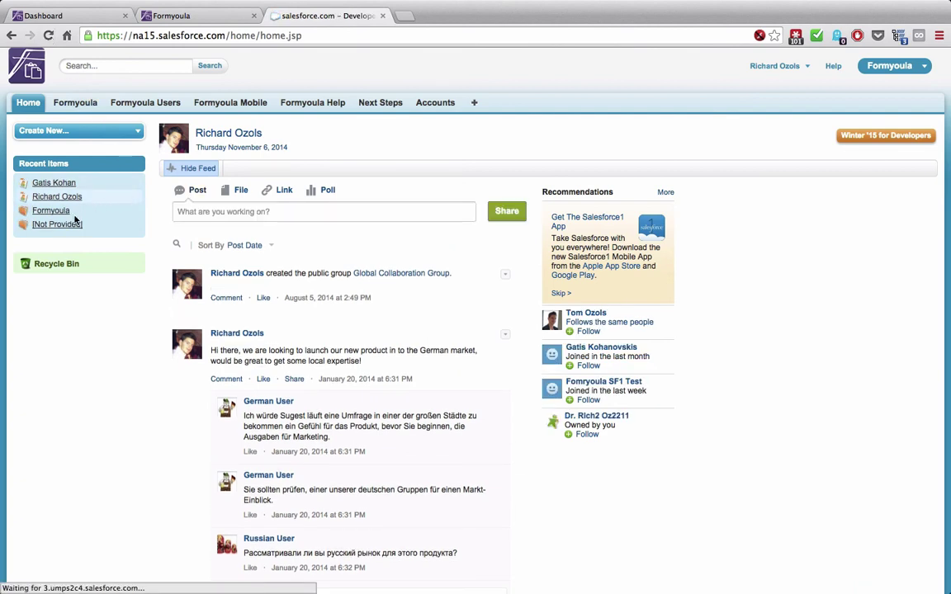
click(47, 214)
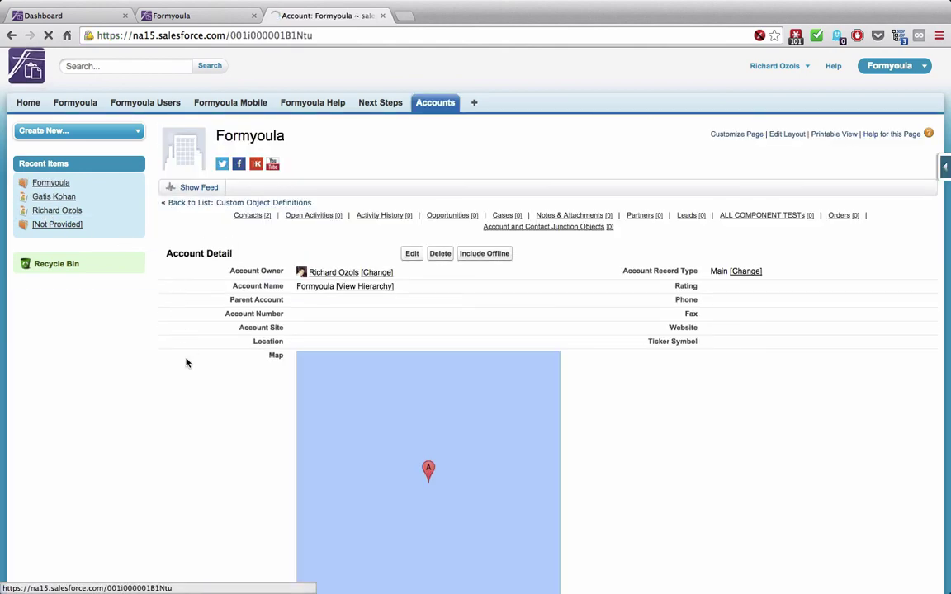
scroll(186, 363, down, 10)
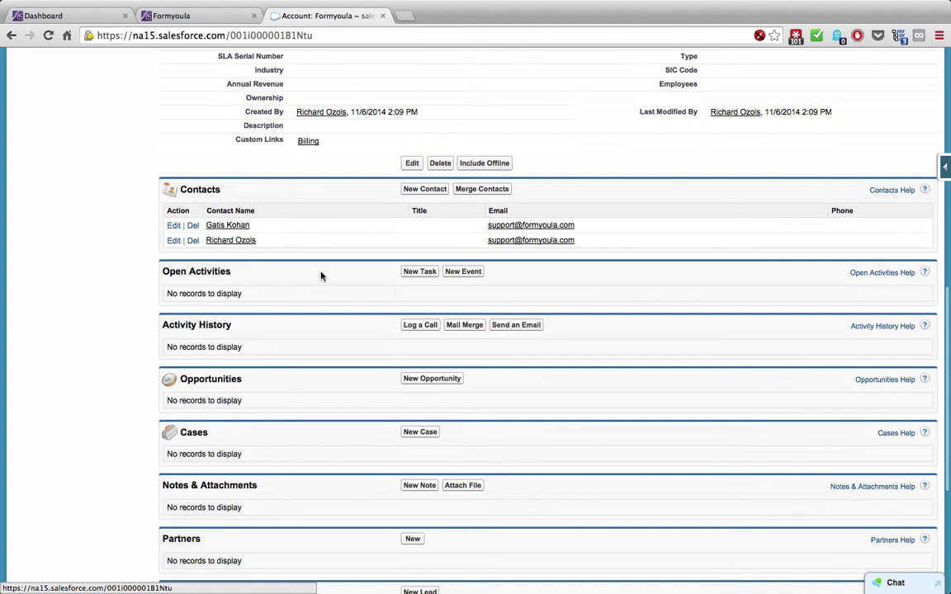